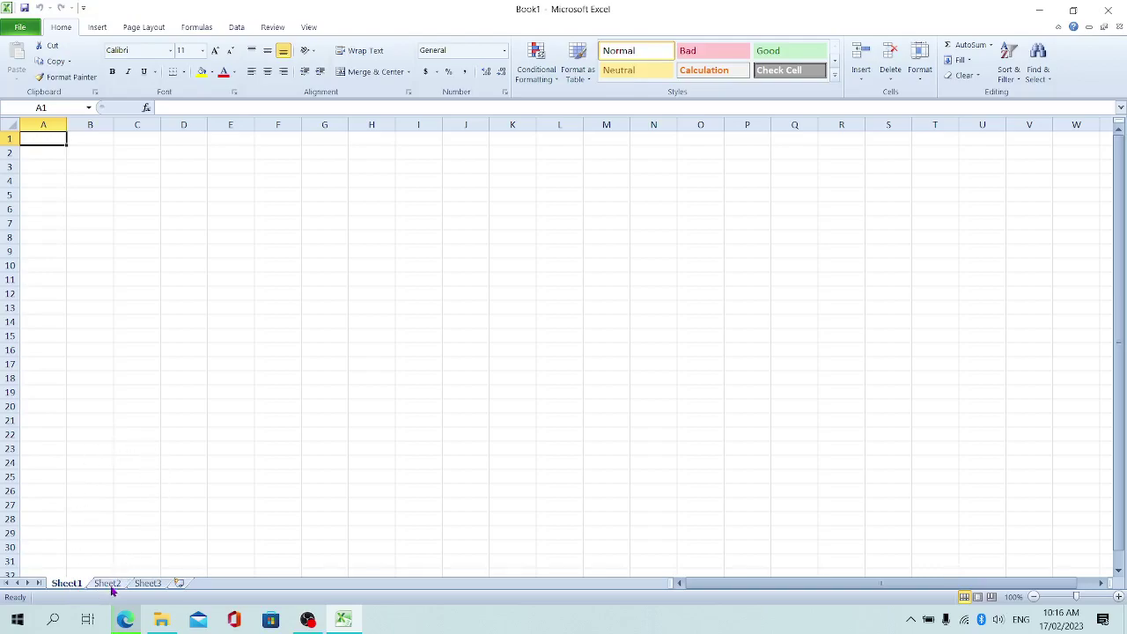
Look through Sheet2 and Sheet3, then come back to Sheet1.
left_click(110, 587)
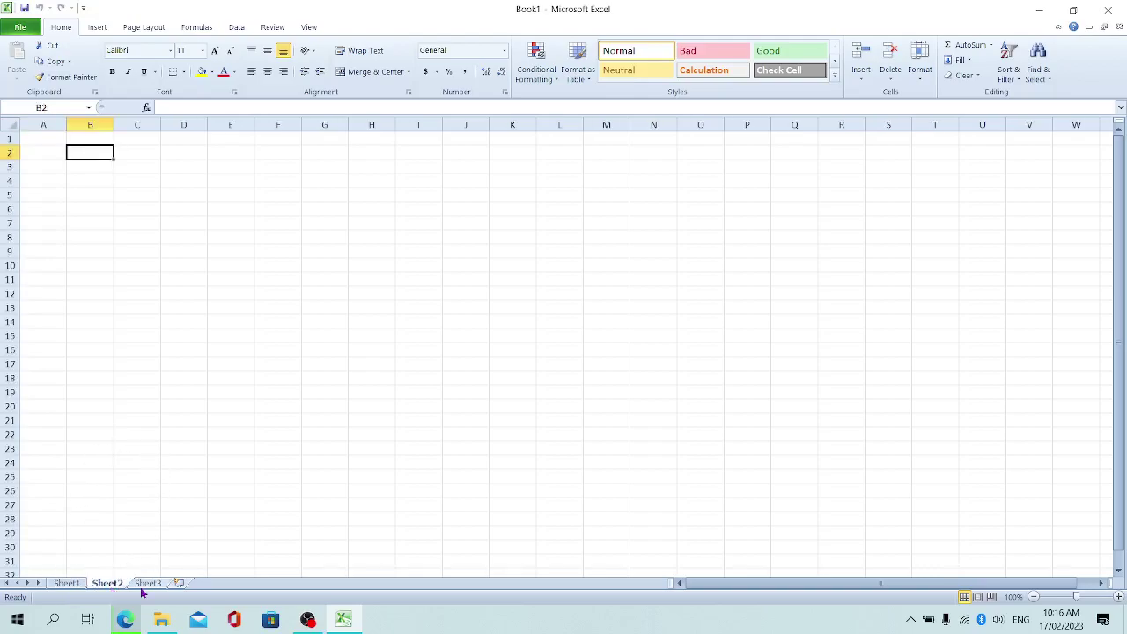
left_click(144, 588)
left_click(68, 584)
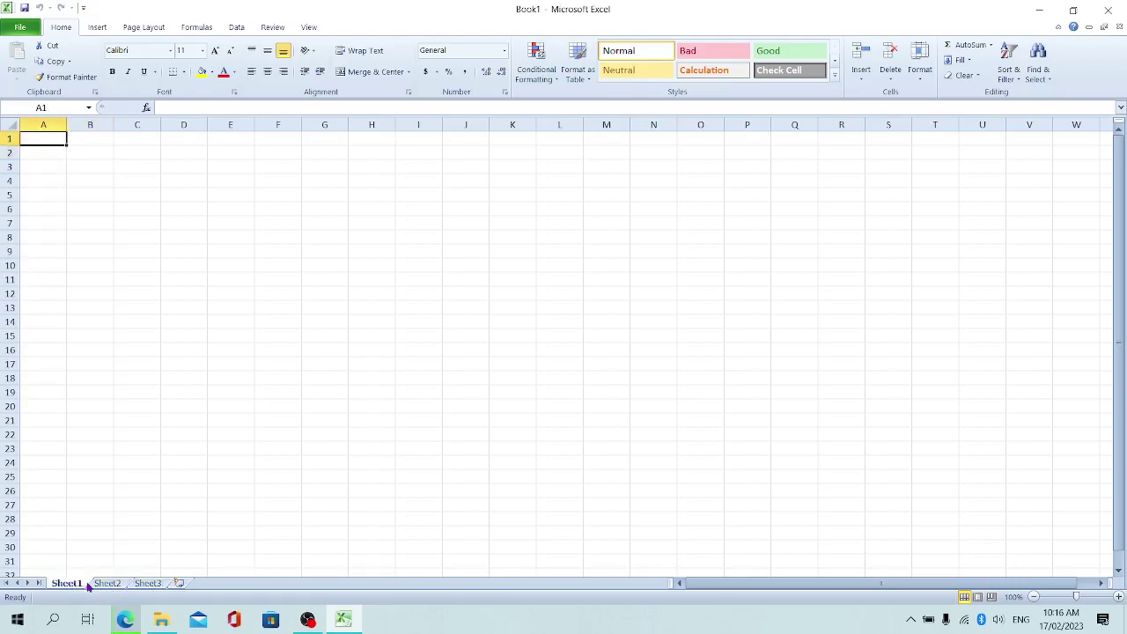
left_click(105, 584)
left_click(148, 587)
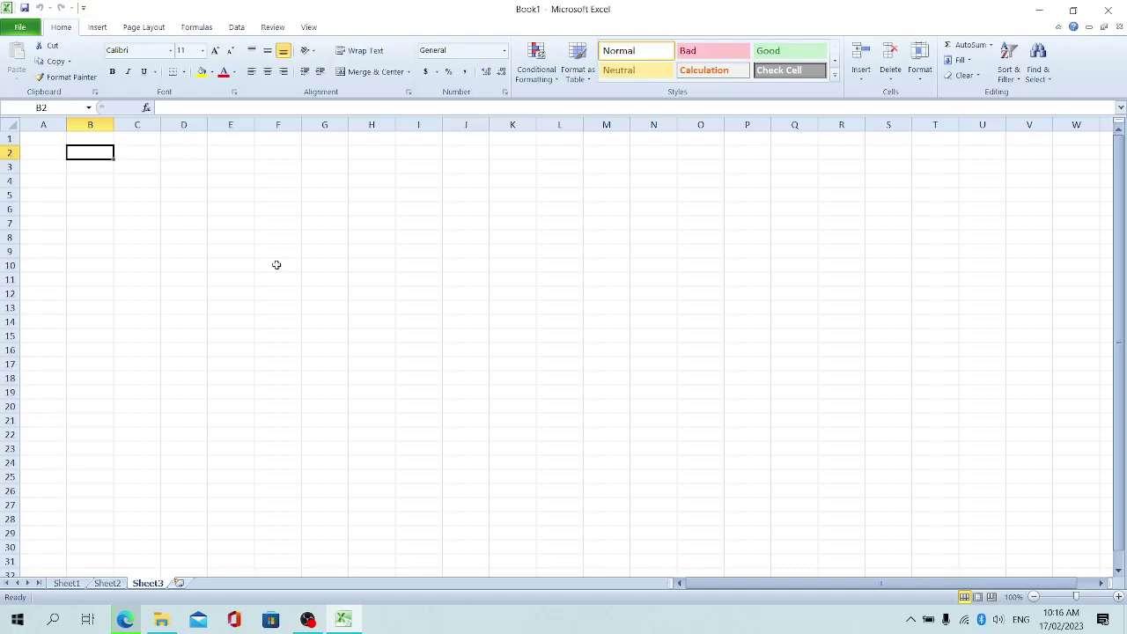
left_click(68, 585)
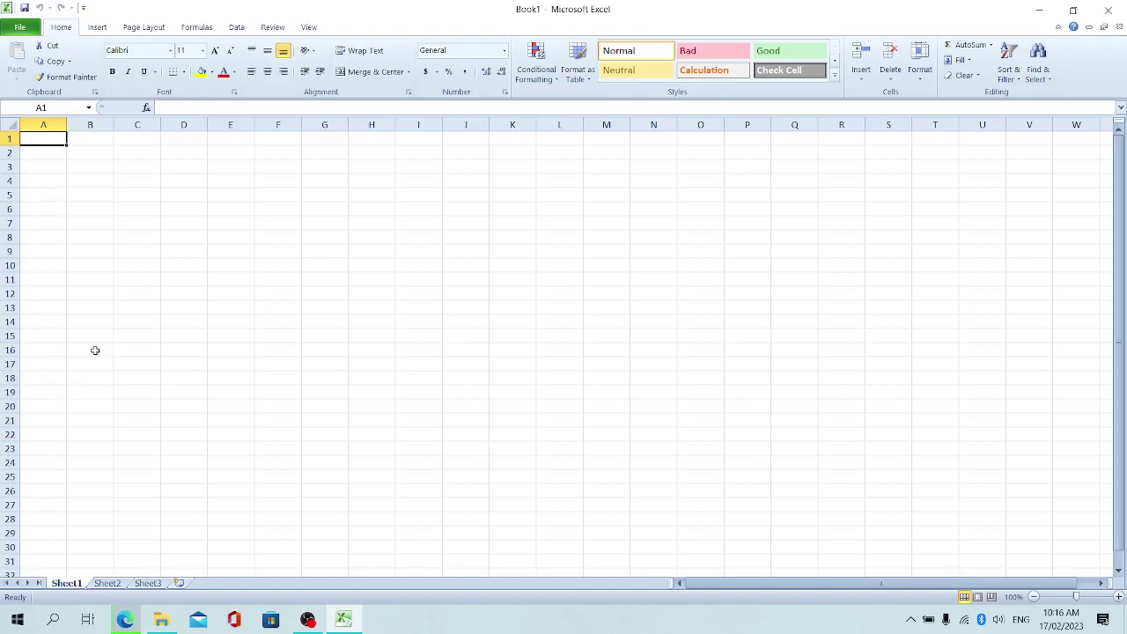
Enter 250 in Sheet1 B2, yes in Sheet2 B2 and no in Sheet3 B2, ending on Sheet1.
left_click(86, 152)
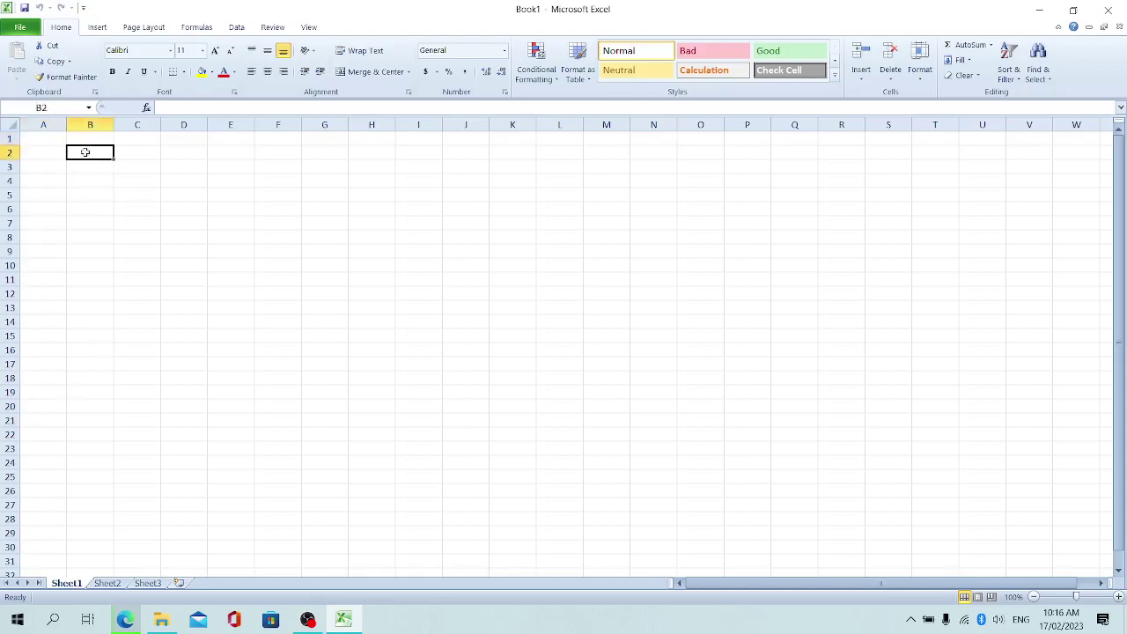
type("250")
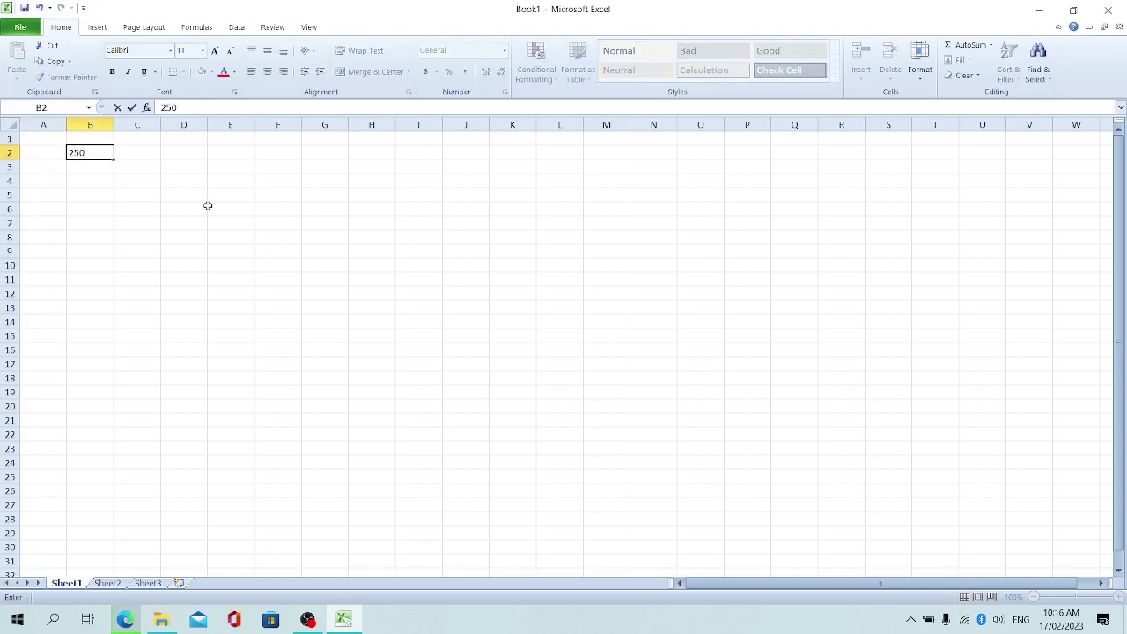
left_click(120, 583)
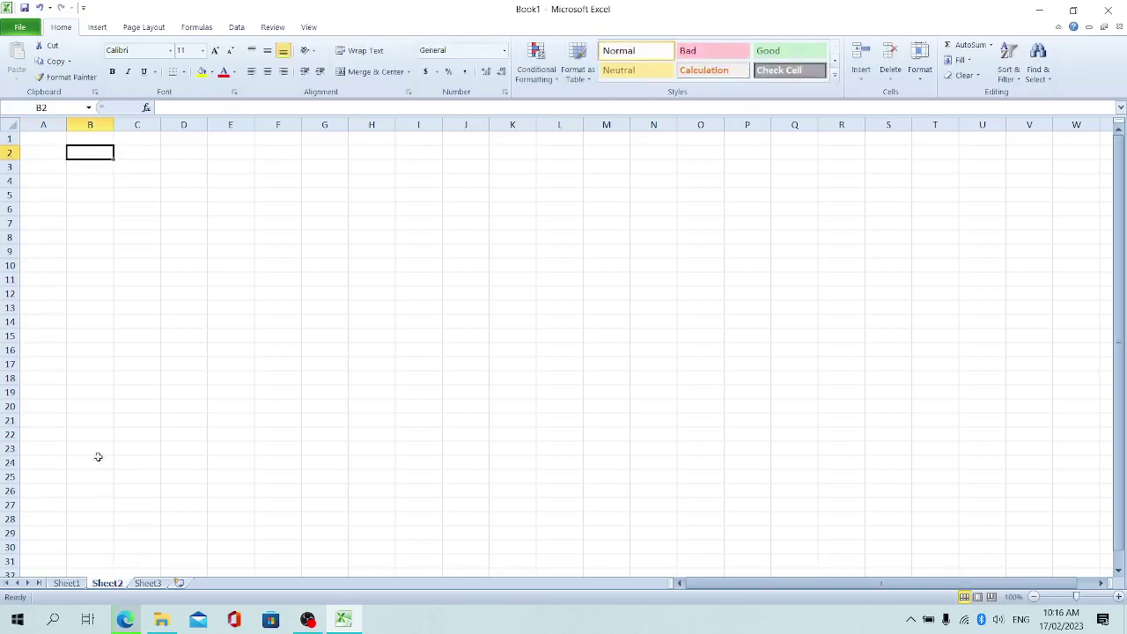
type("yes")
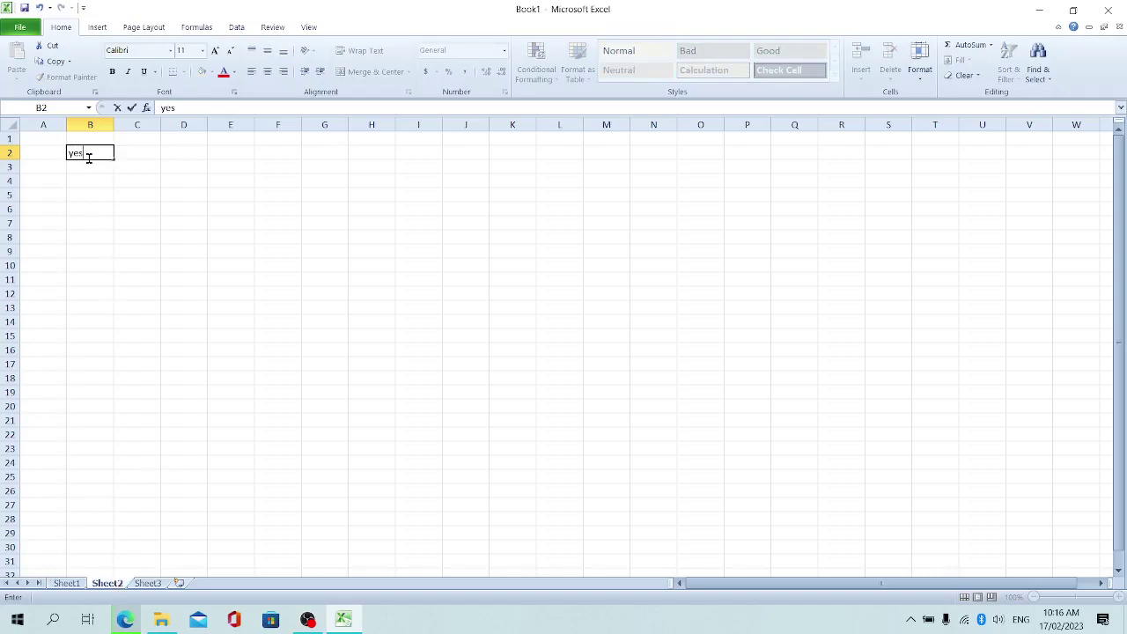
left_click(148, 584)
type("no")
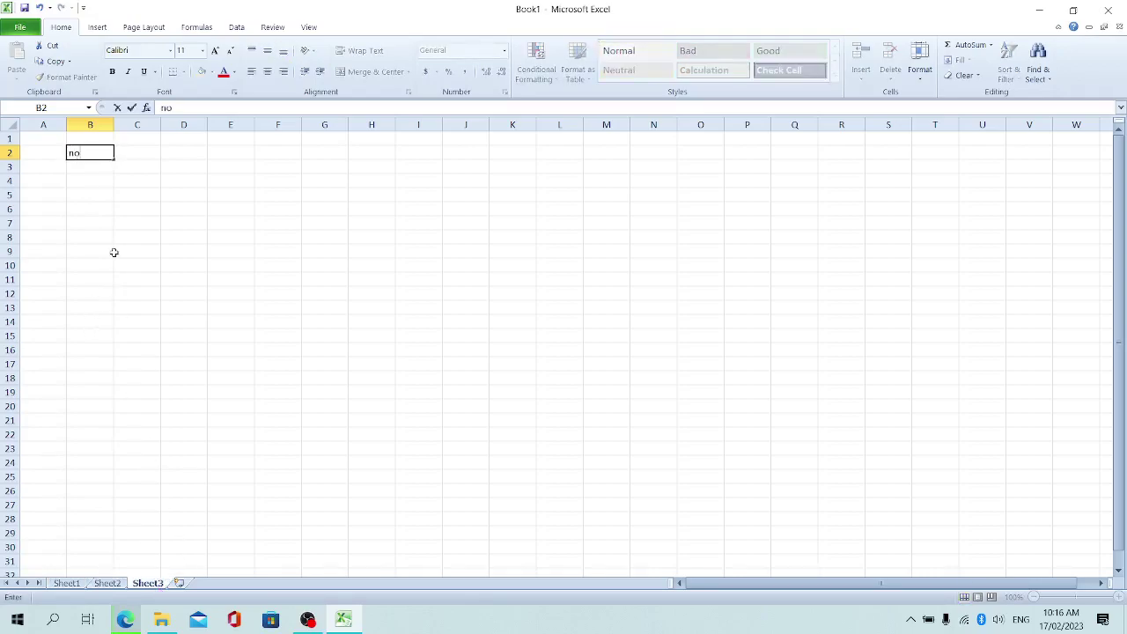
left_click(193, 349)
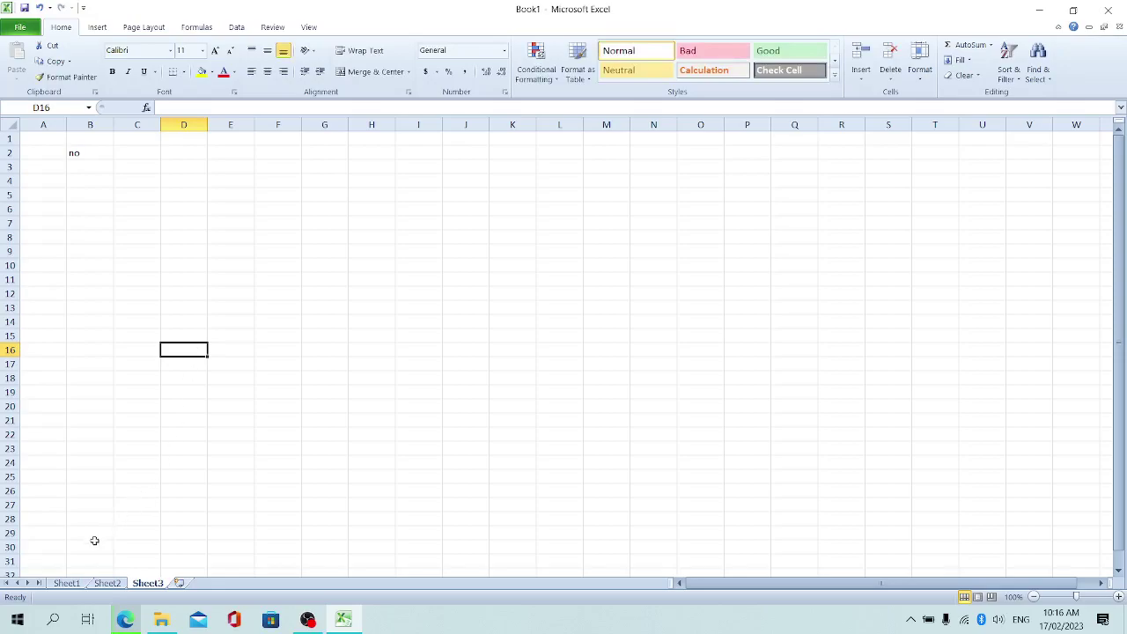
left_click(68, 583)
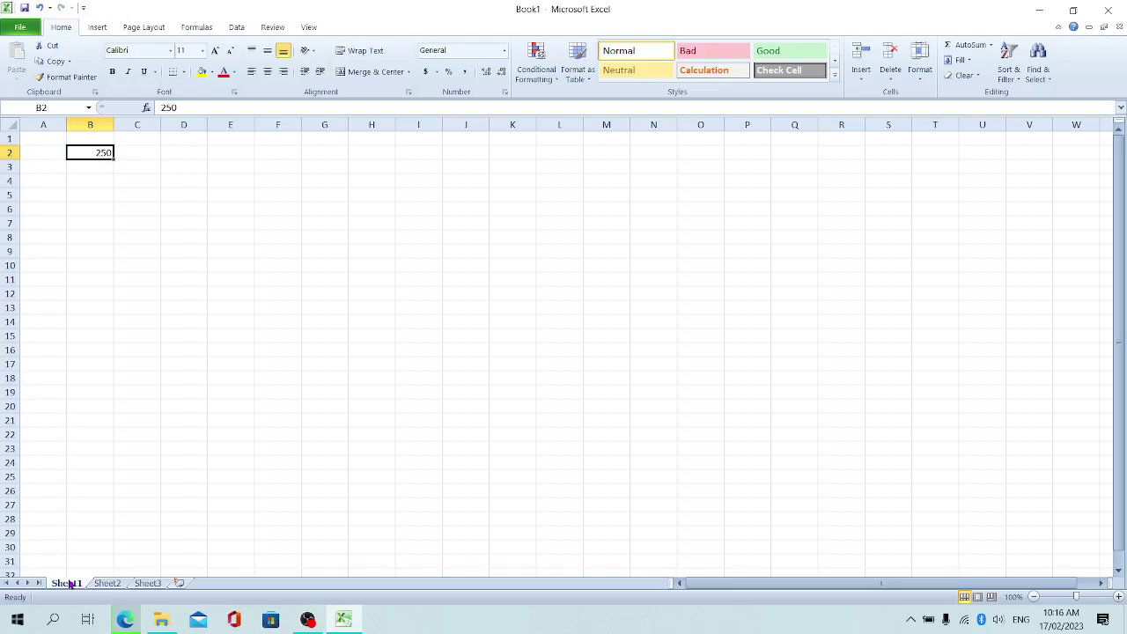
Set the Sheet1 tab colour to green.
right_click(70, 582)
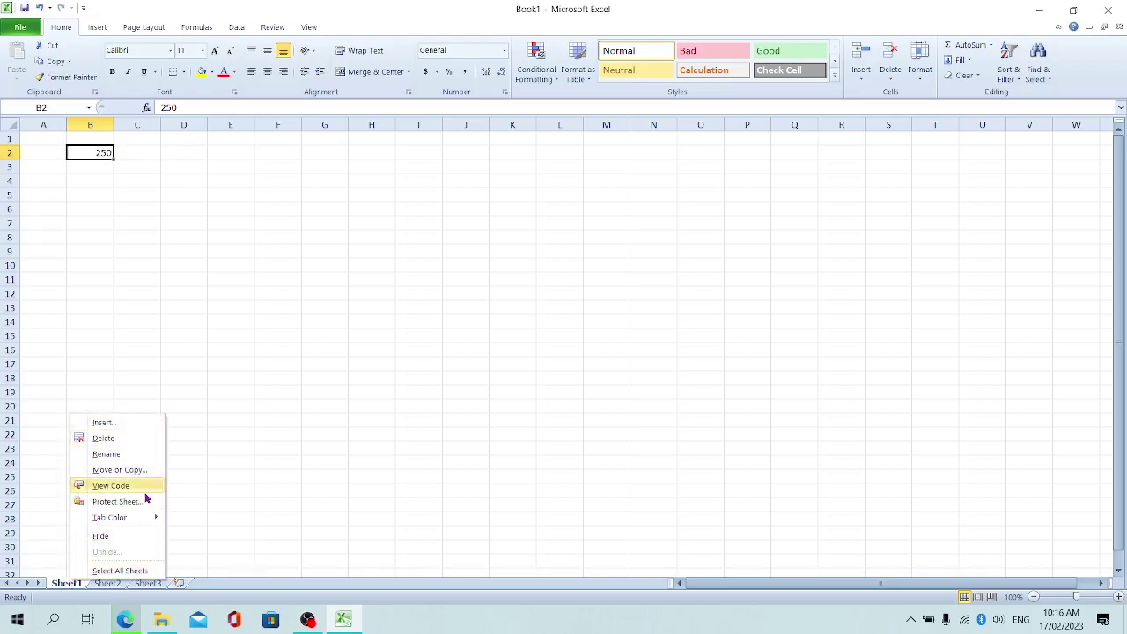
mouse_move(126, 521)
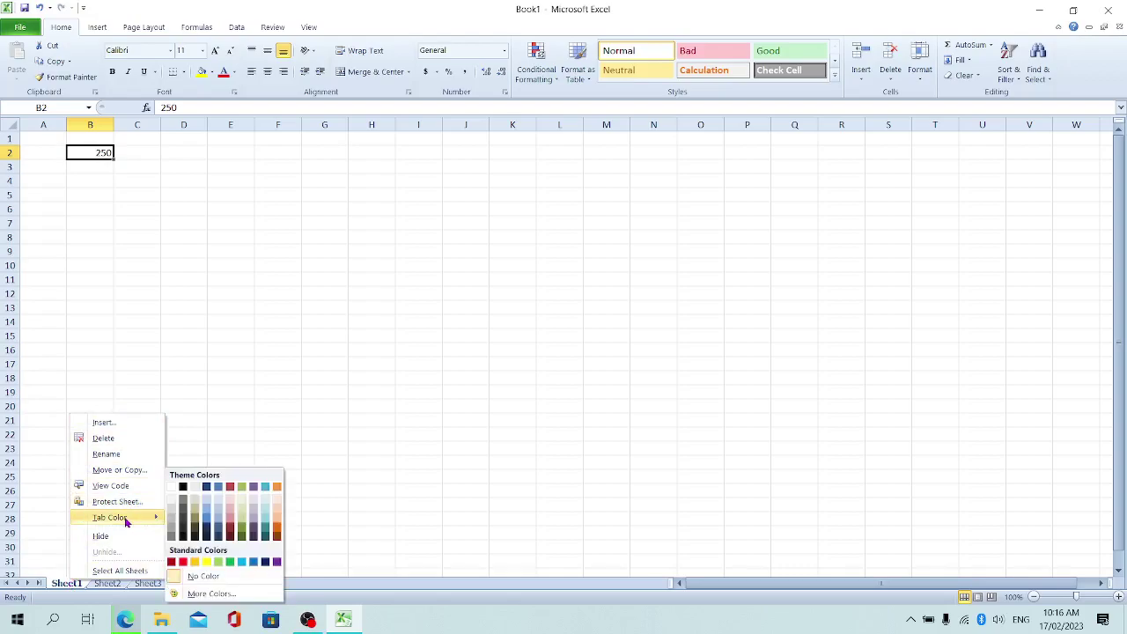
left_click(229, 567)
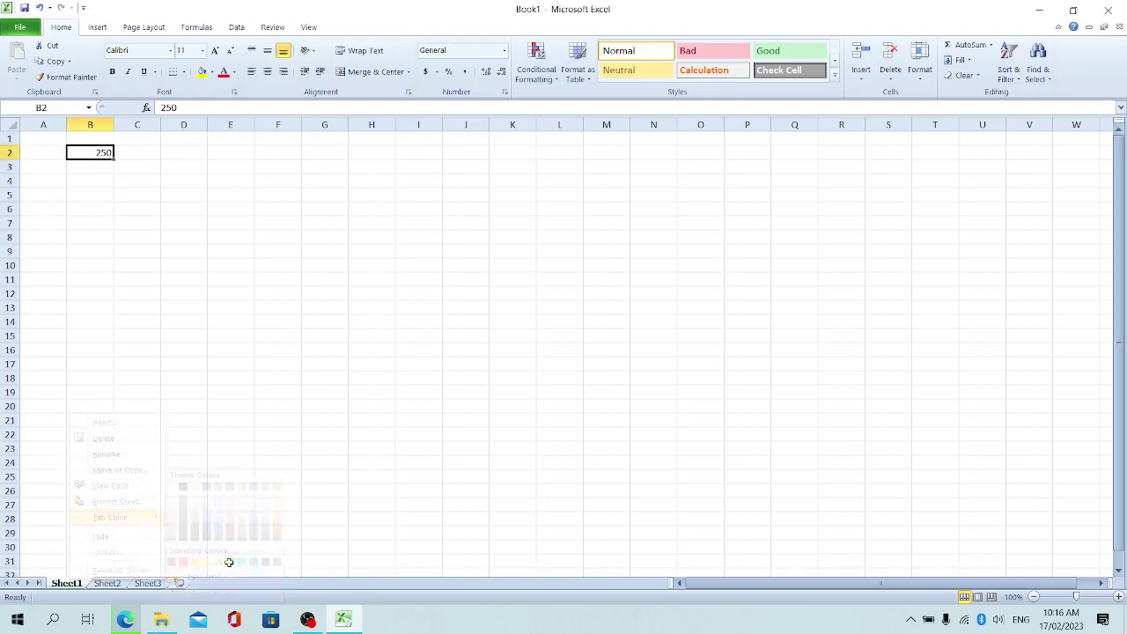
left_click(299, 439)
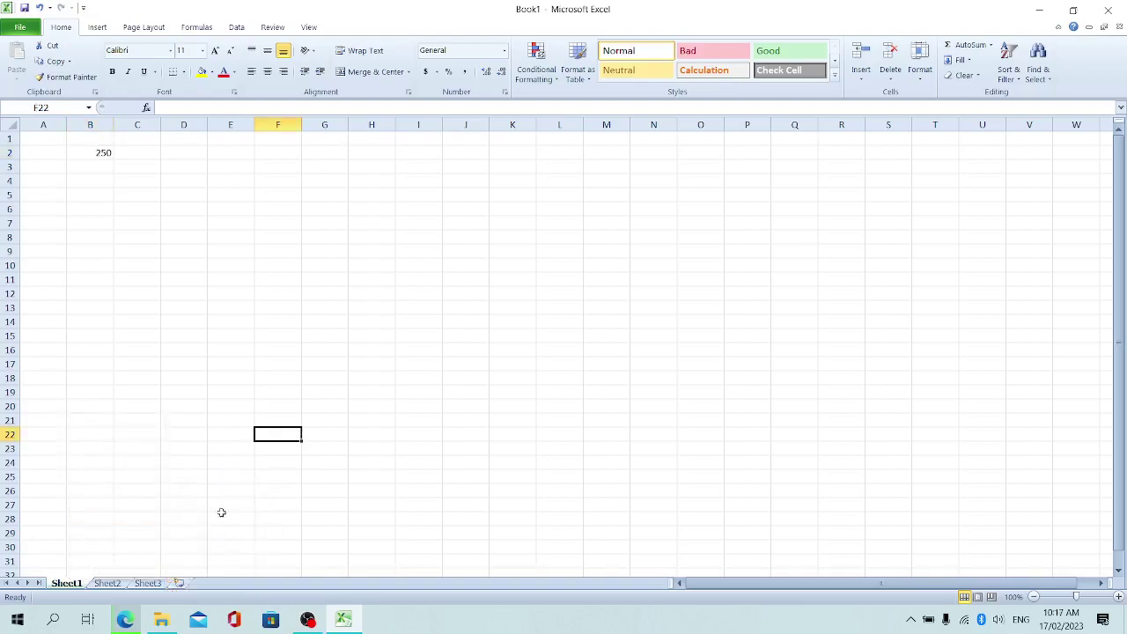
Set the Sheet2 tab colour to blue, then view the tabs from Sheet1.
left_click(109, 584)
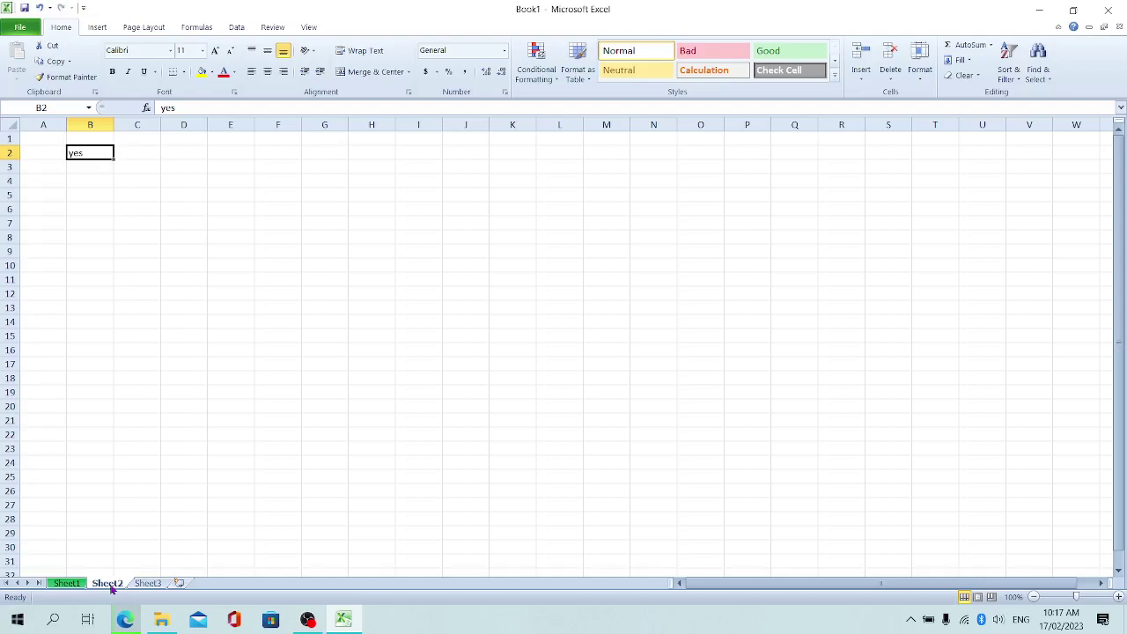
right_click(112, 588)
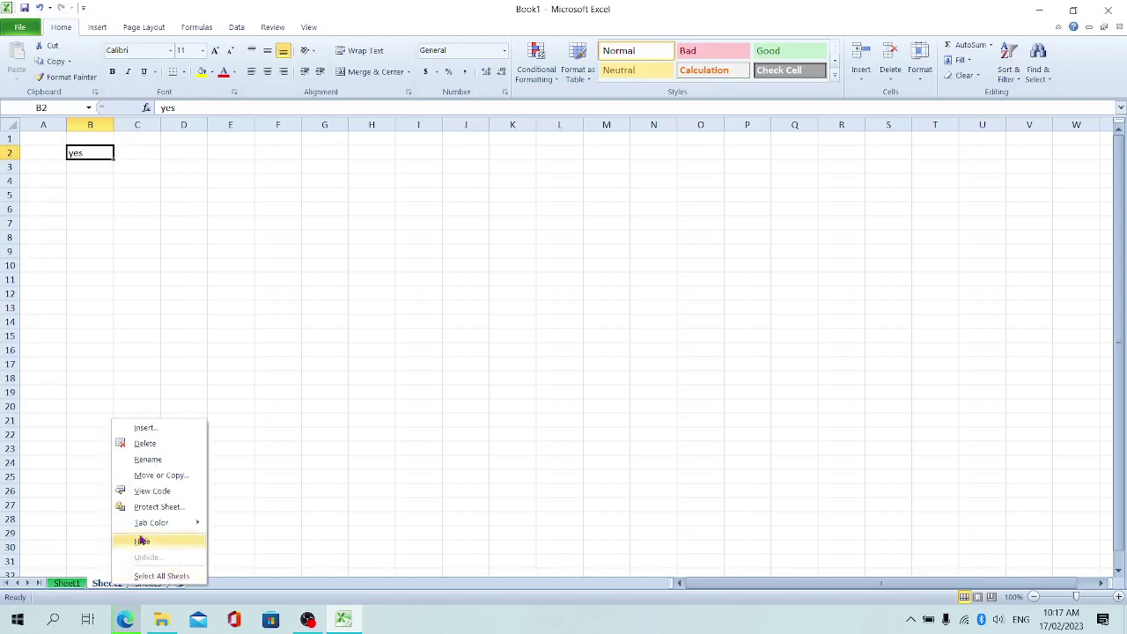
mouse_move(155, 528)
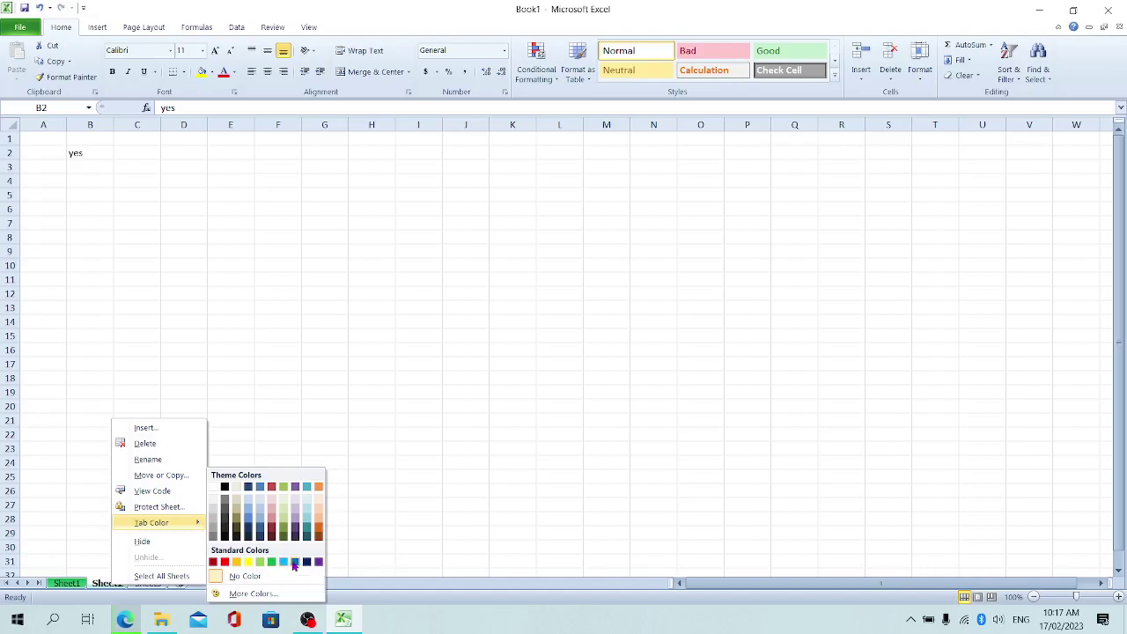
left_click(295, 562)
left_click(192, 489)
left_click(77, 586)
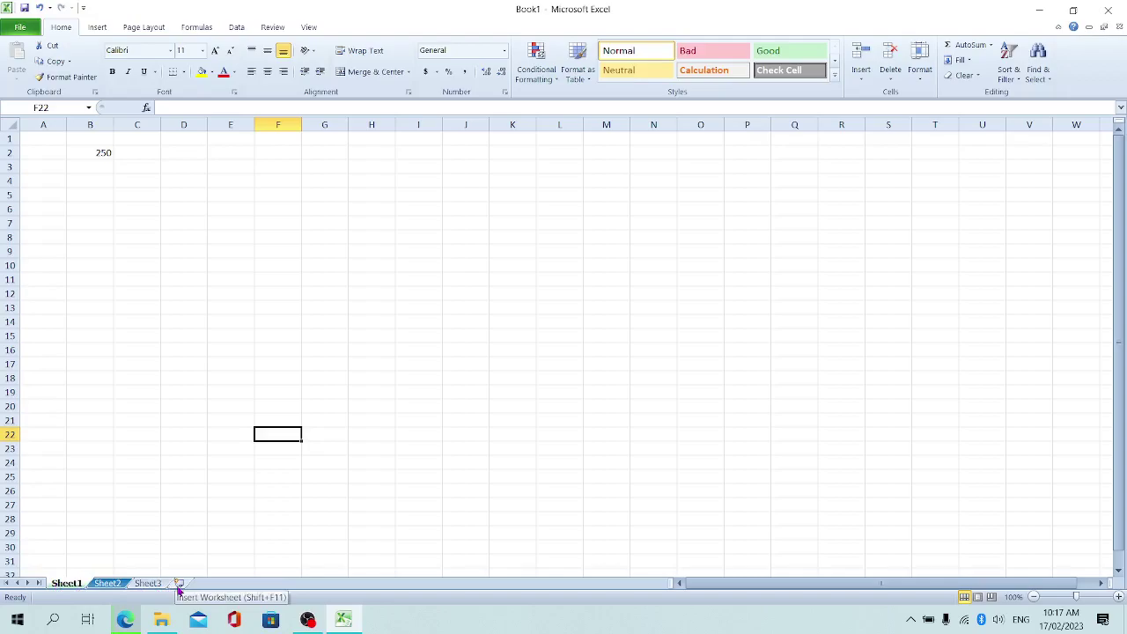
Insert new worksheets Sheet5 and Sheet6, then go back to Sheet1.
left_click(178, 585)
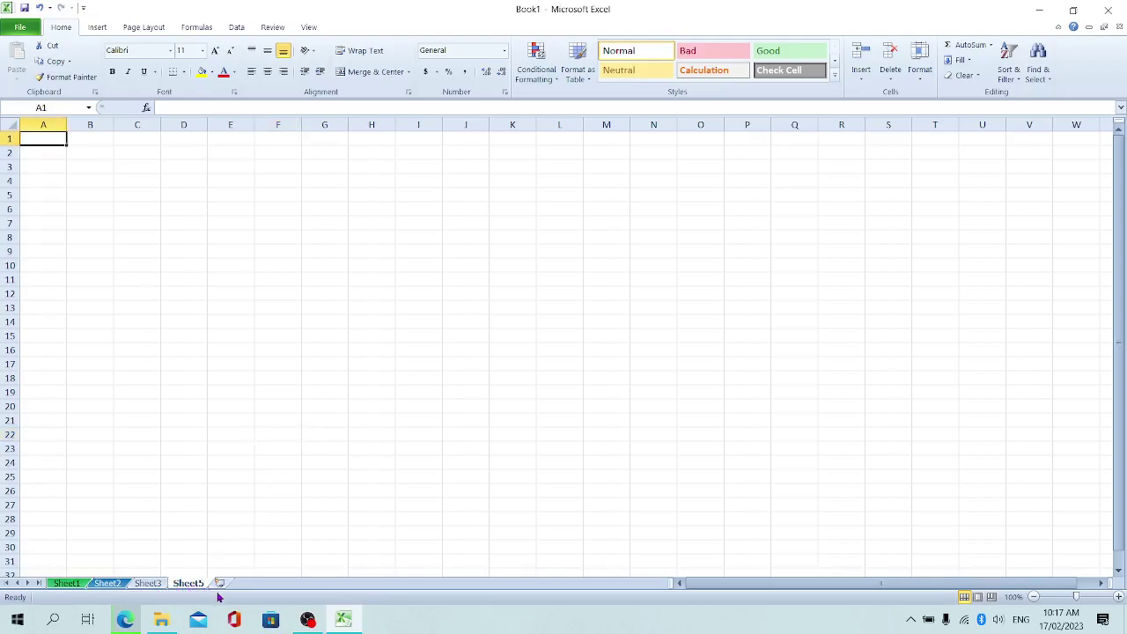
left_click(220, 584)
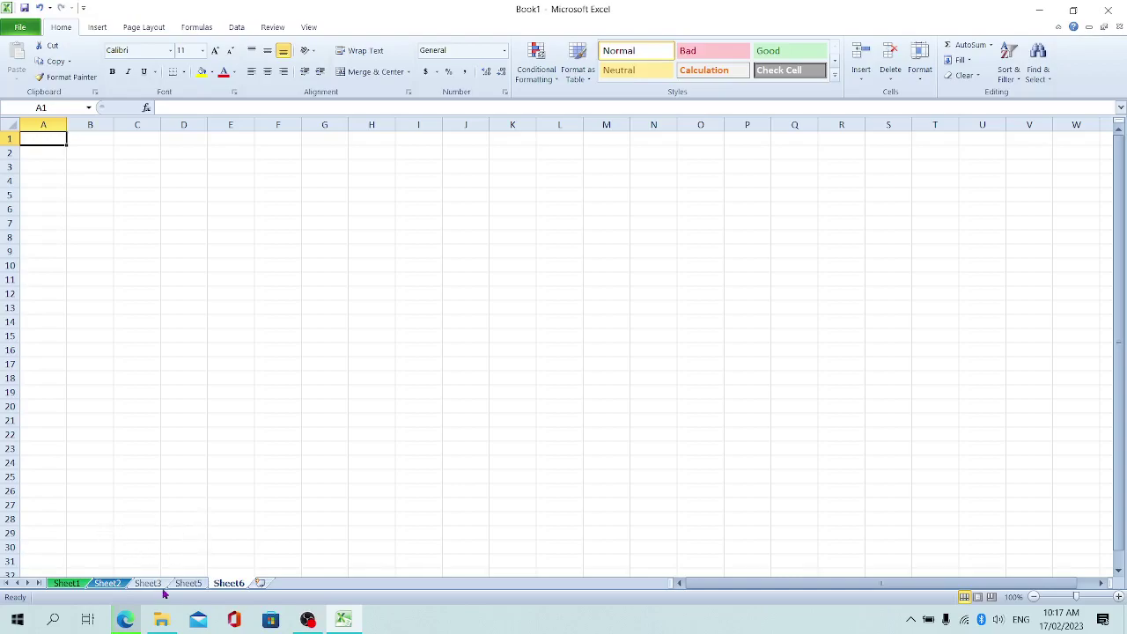
left_click(77, 588)
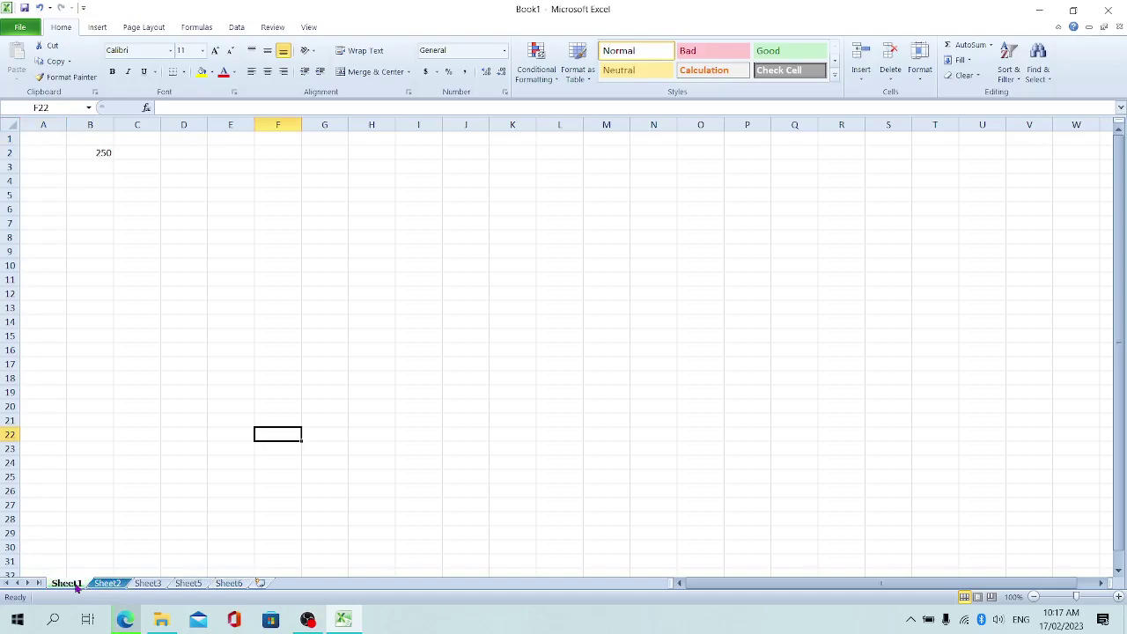
Rename the first worksheet tab from Sheet1 to DAVID.
right_click(77, 589)
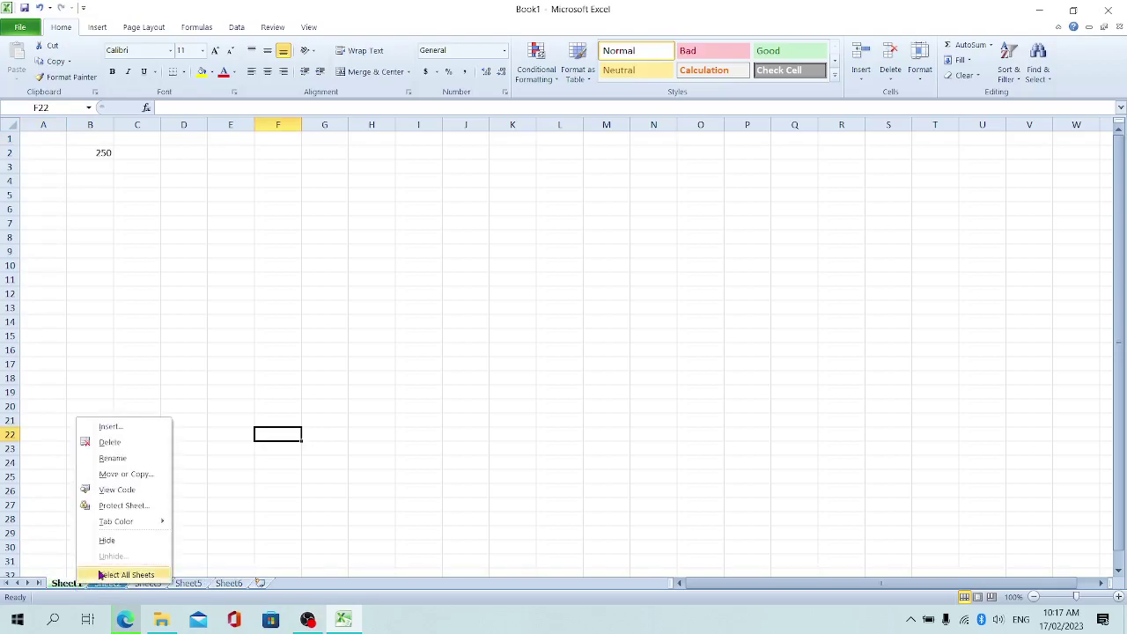
left_click(134, 457)
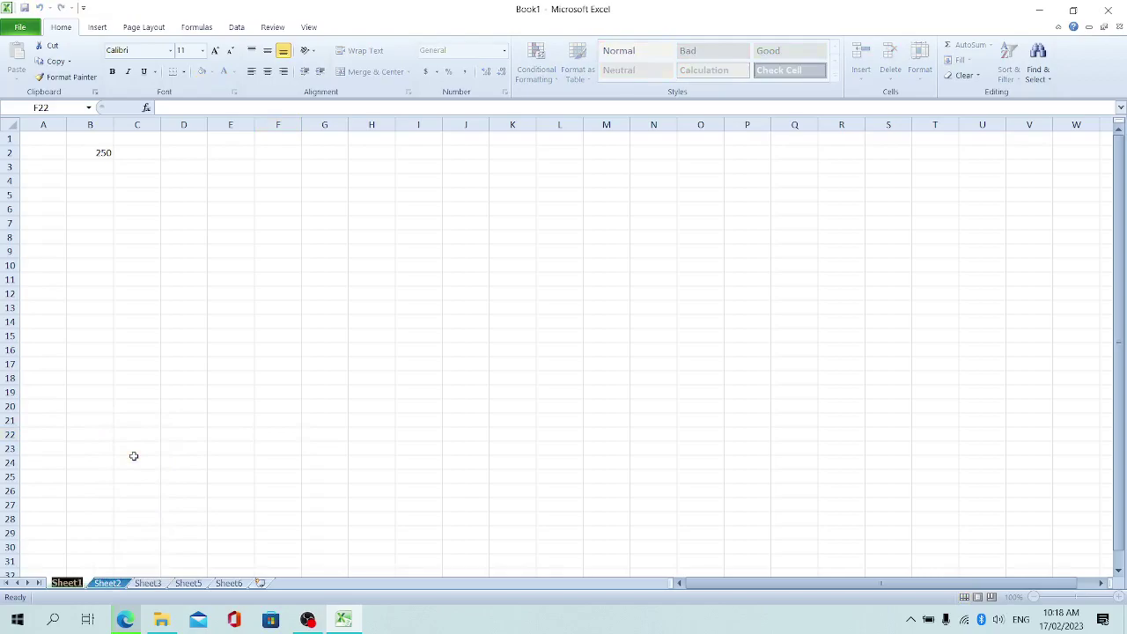
type("DAVID")
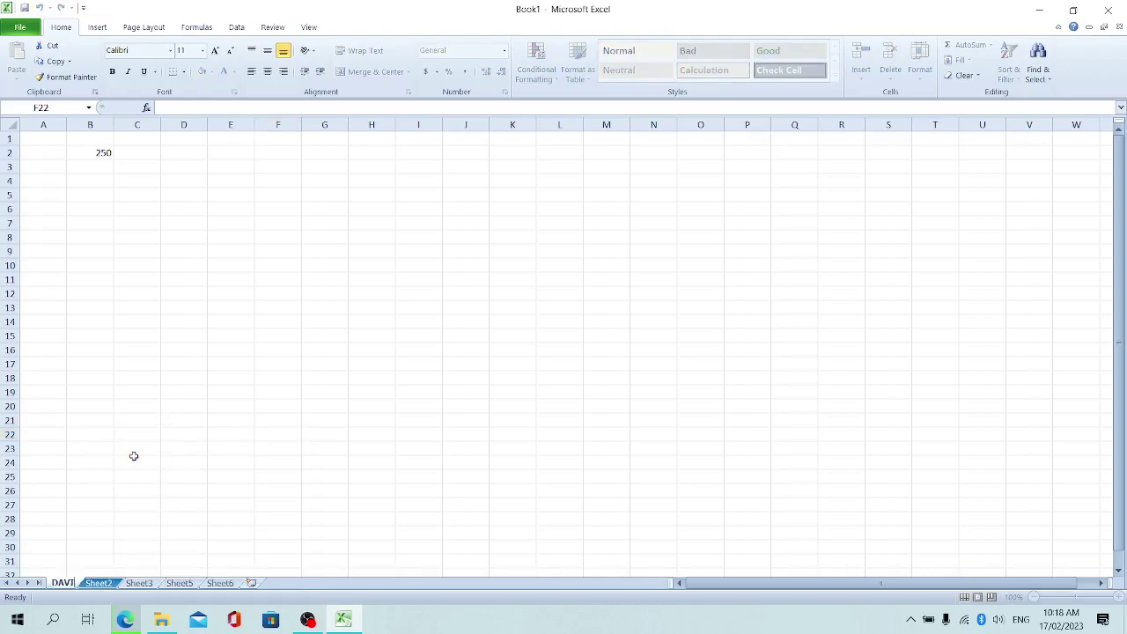
left_click(260, 472)
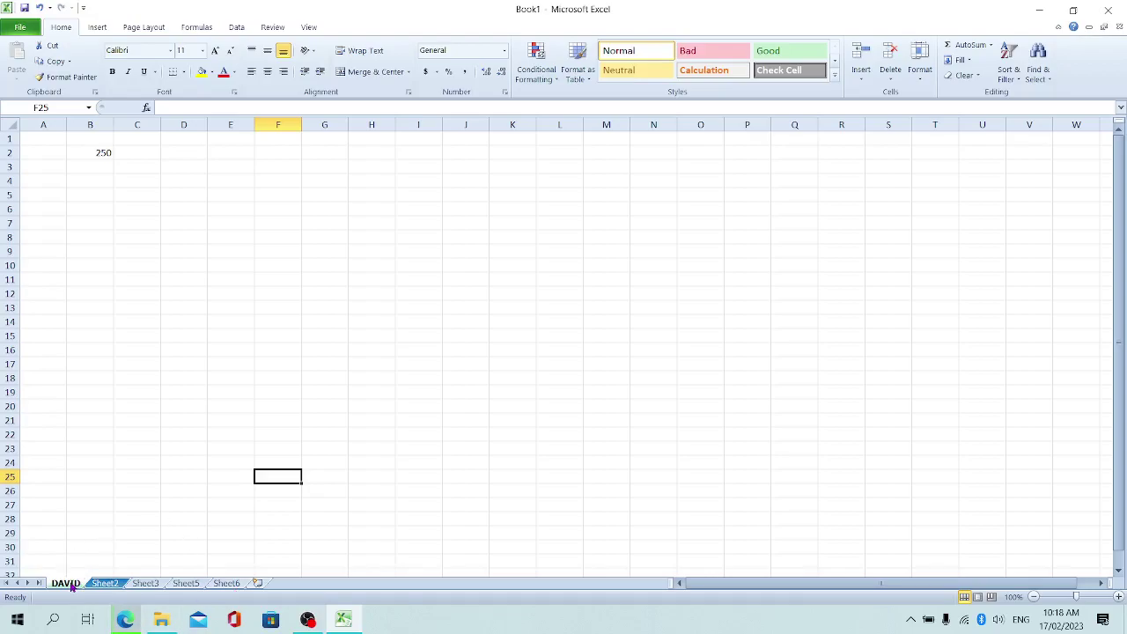
right_click(72, 587)
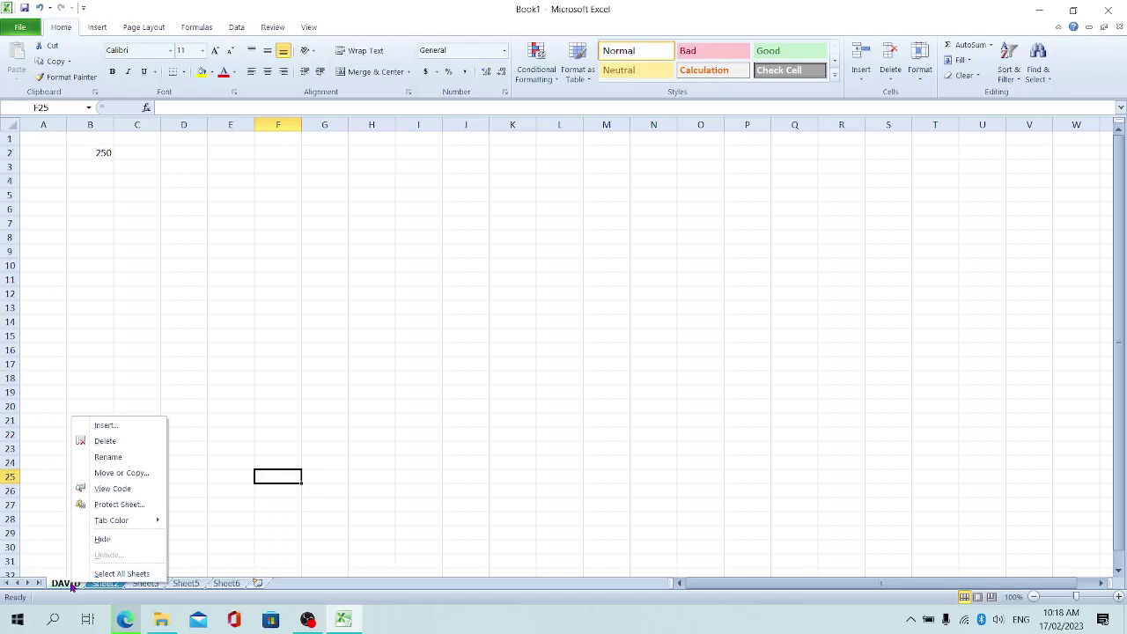
Move DAVID after all sheets with Move or Copy, then show Sheet2.
left_click(139, 479)
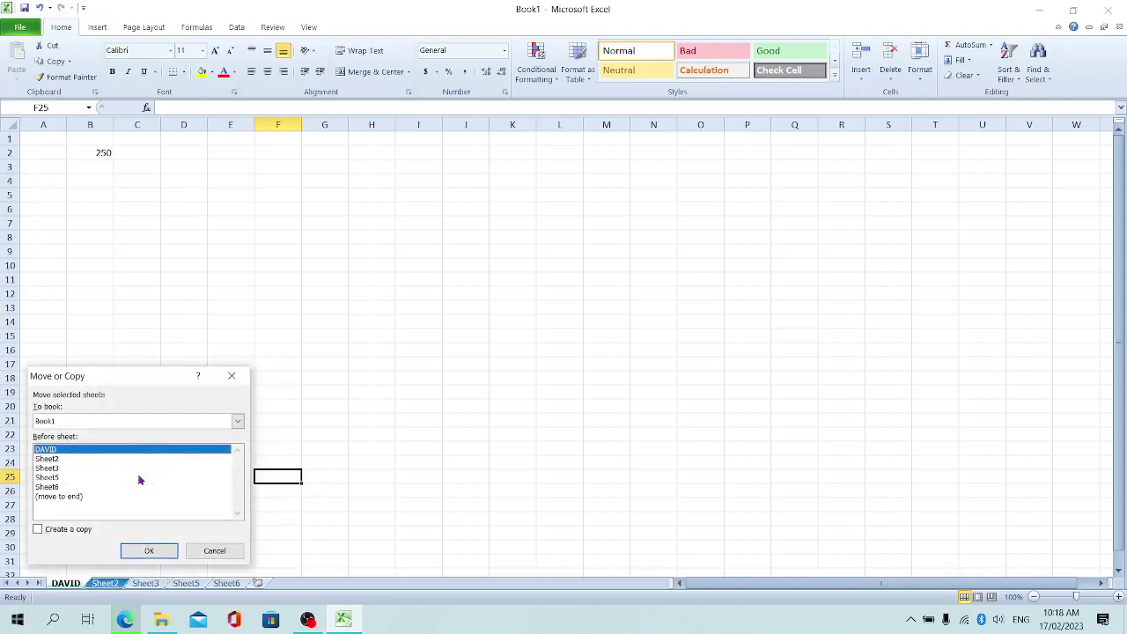
left_click(73, 499)
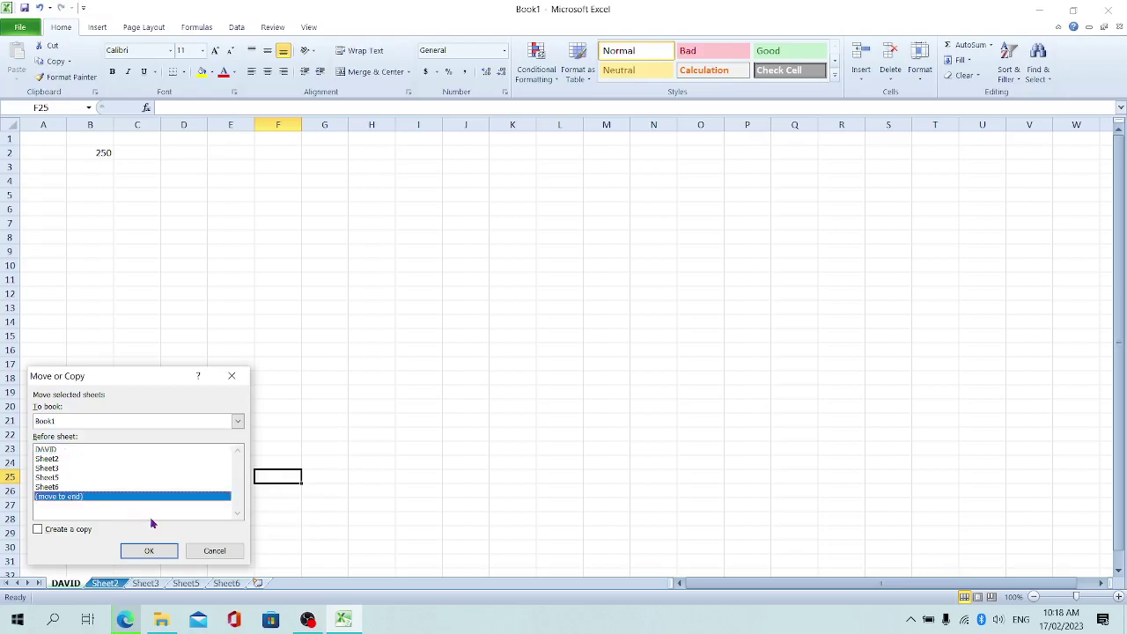
left_click(151, 551)
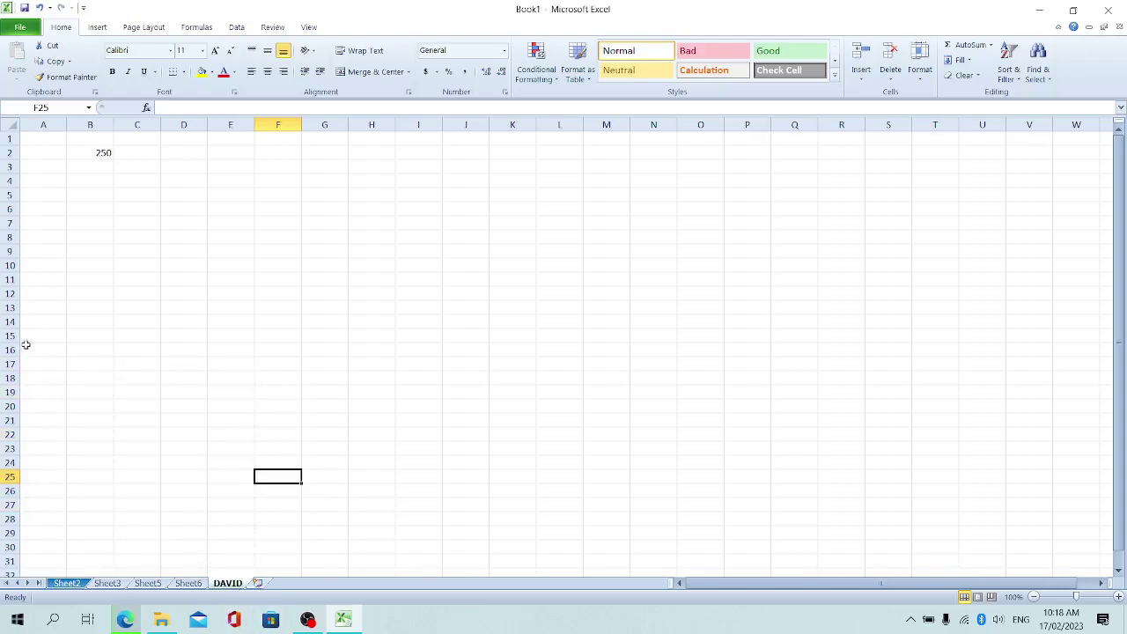
left_click(69, 583)
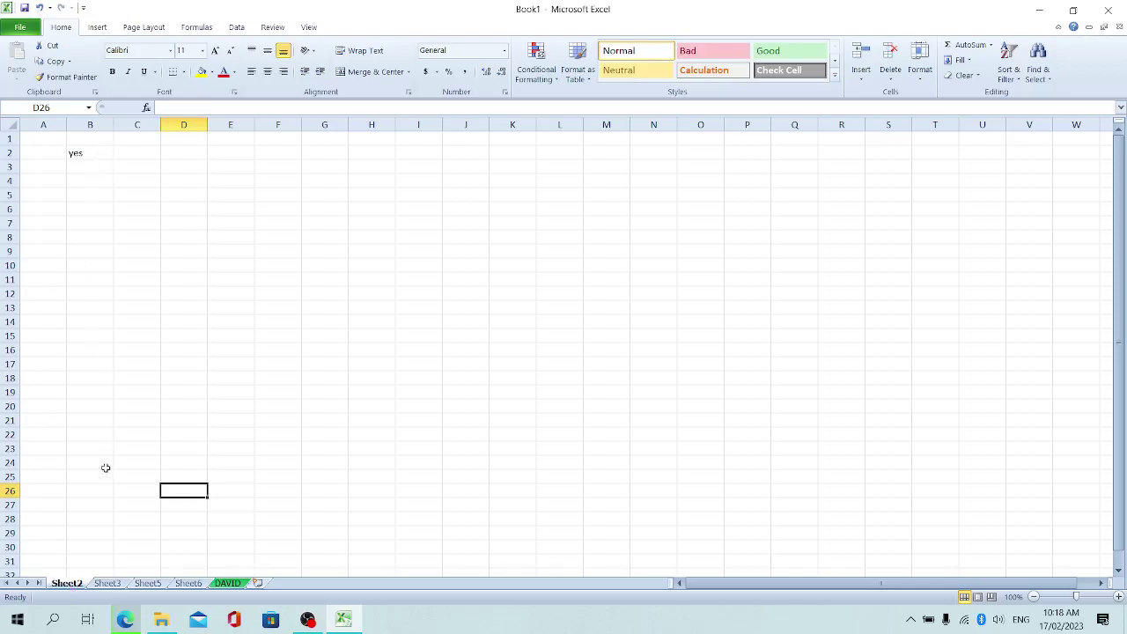
Copy Sheet2 to the end of the workbook, creating Sheet2 (2).
right_click(79, 586)
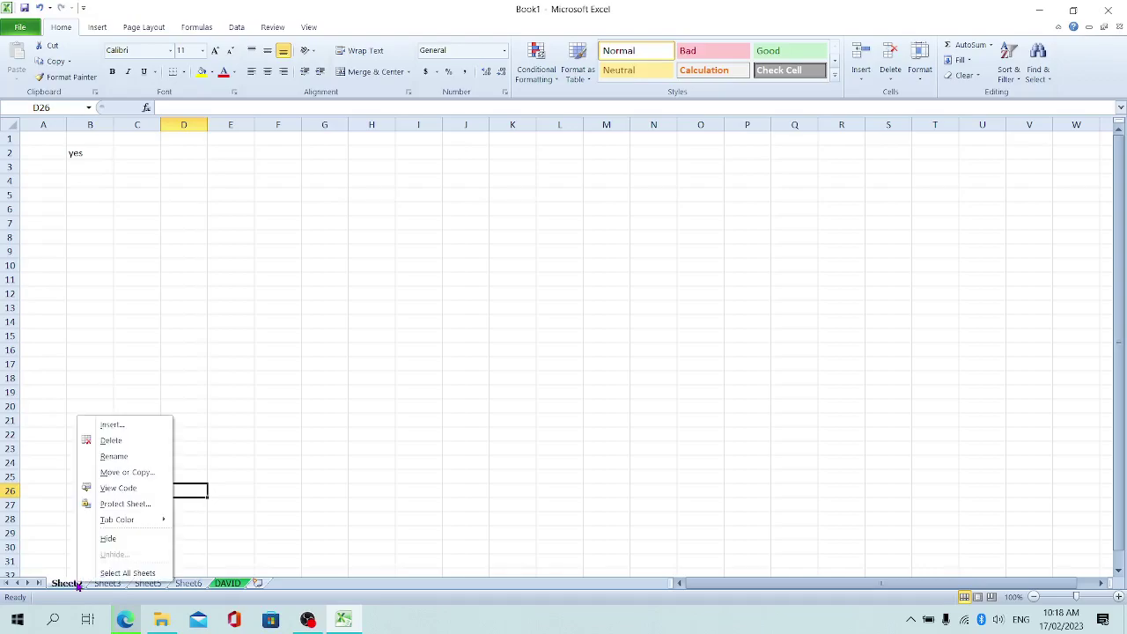
left_click(150, 476)
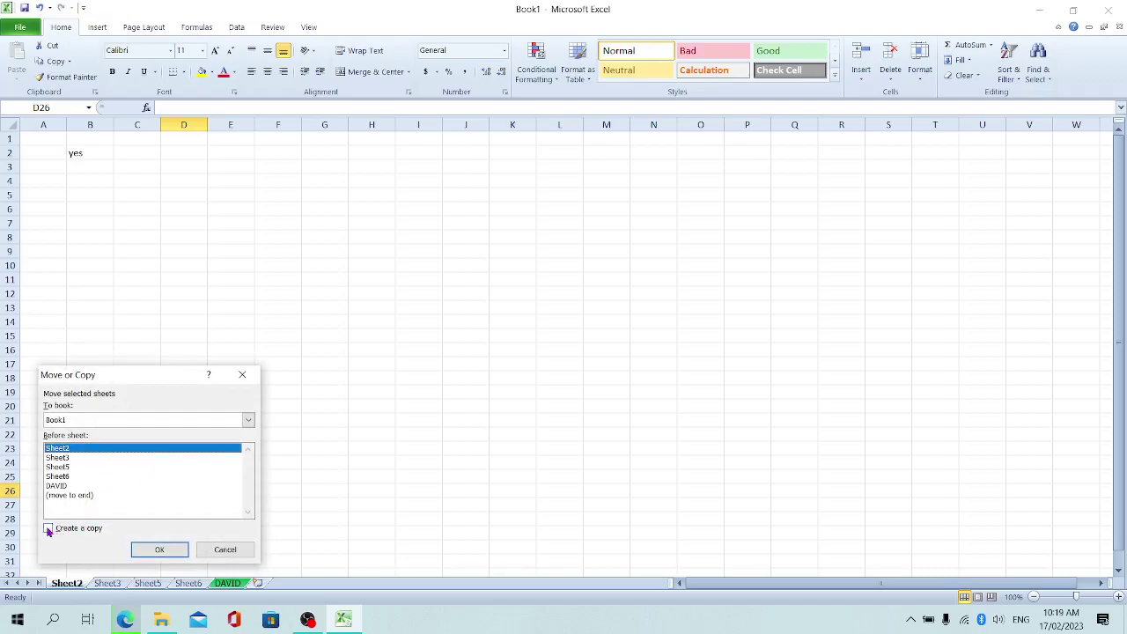
left_click(48, 529)
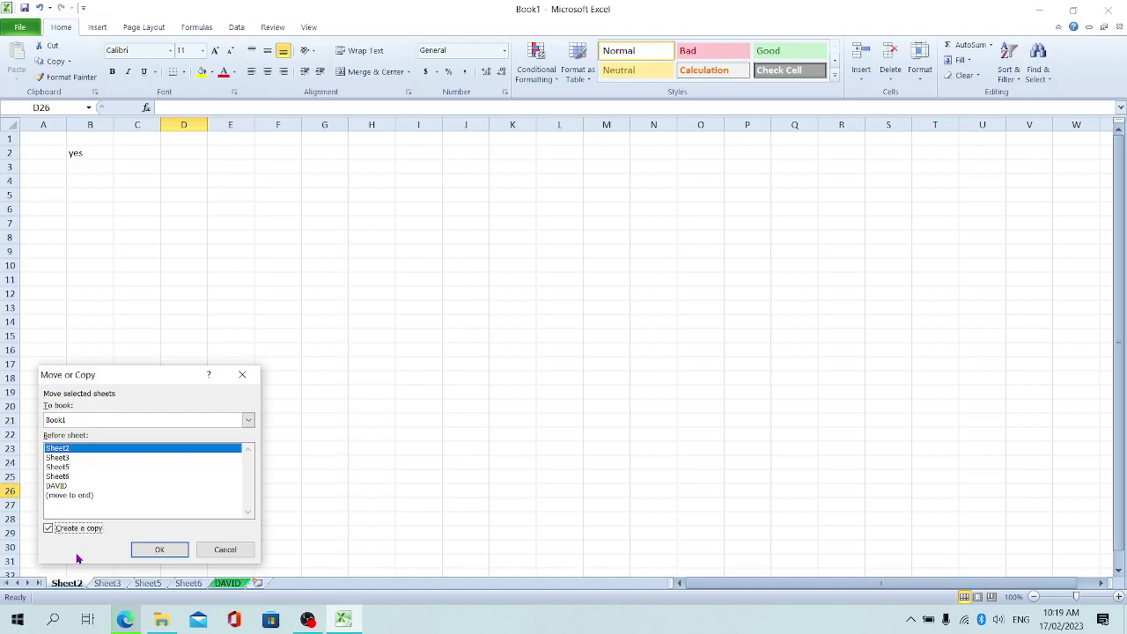
left_click(85, 497)
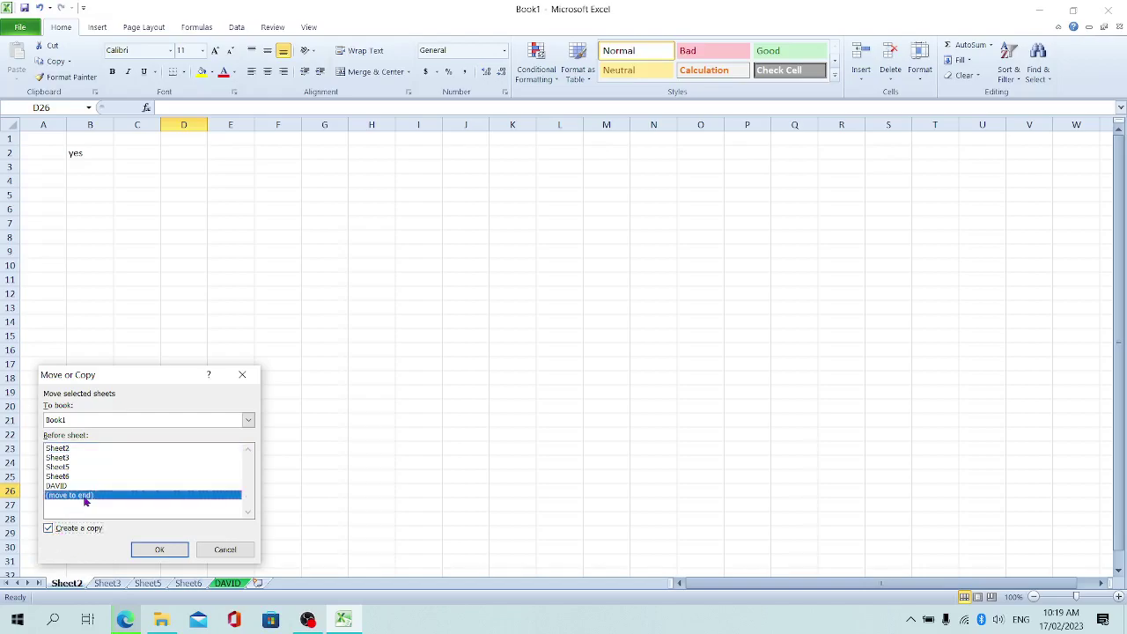
left_click(160, 549)
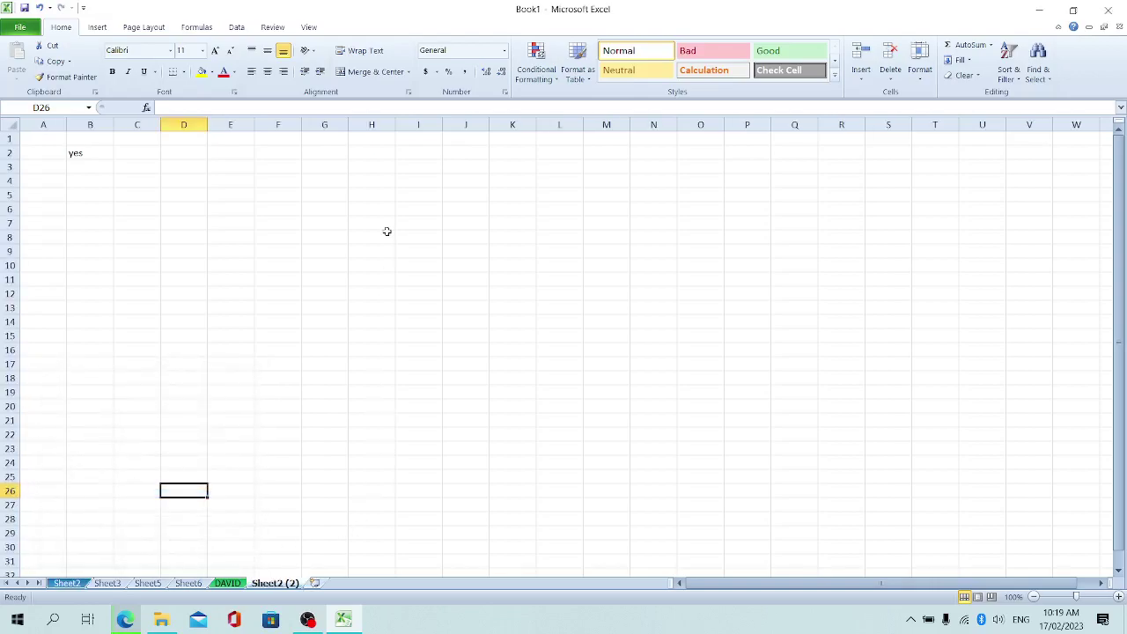
Select the DAVID sheet and choose Delete from its tab menu.
left_click(225, 585)
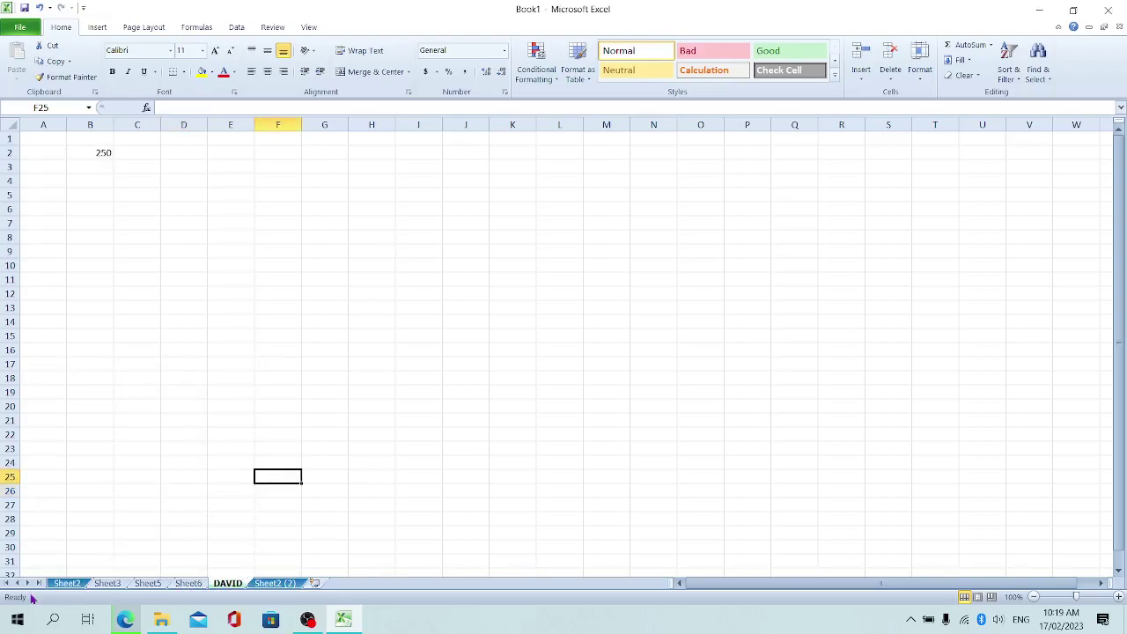
left_click(276, 585)
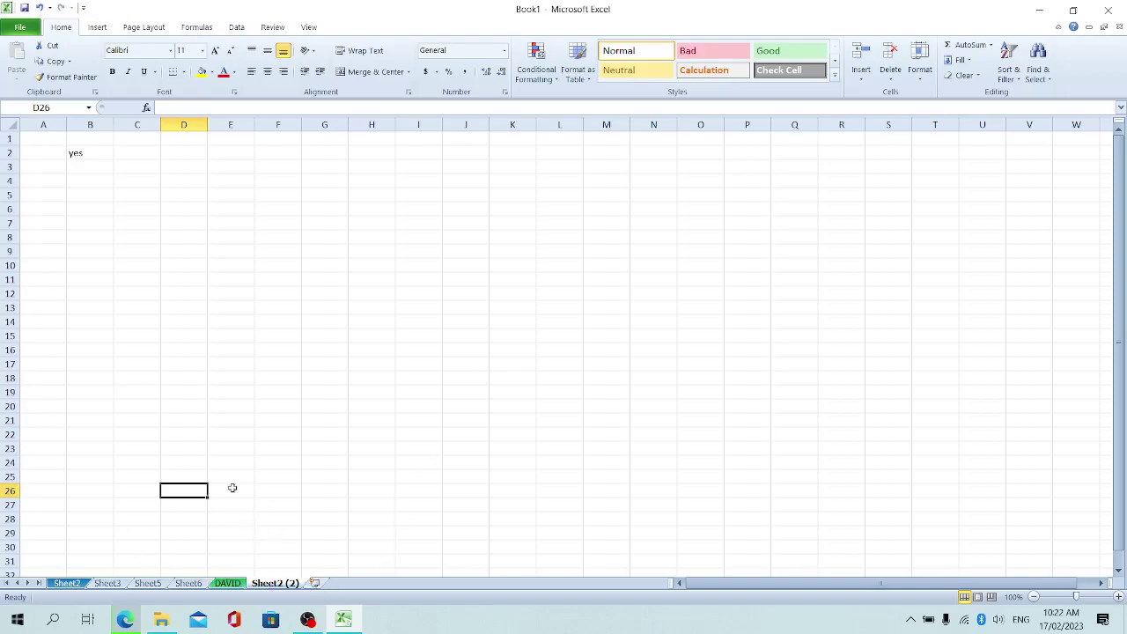
left_click(226, 583)
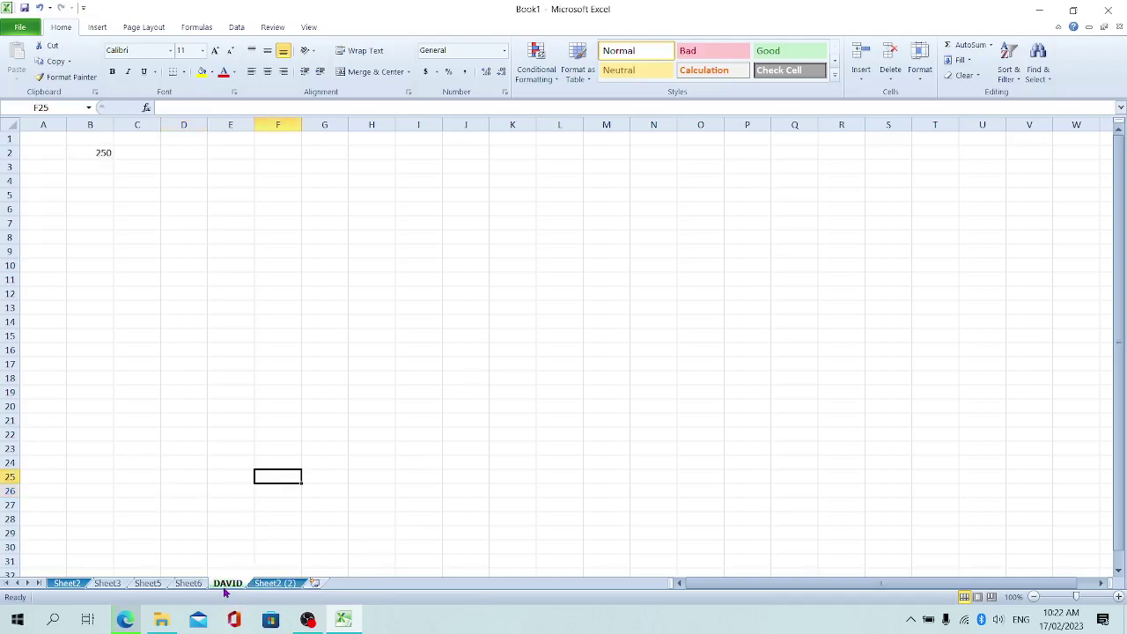
right_click(225, 586)
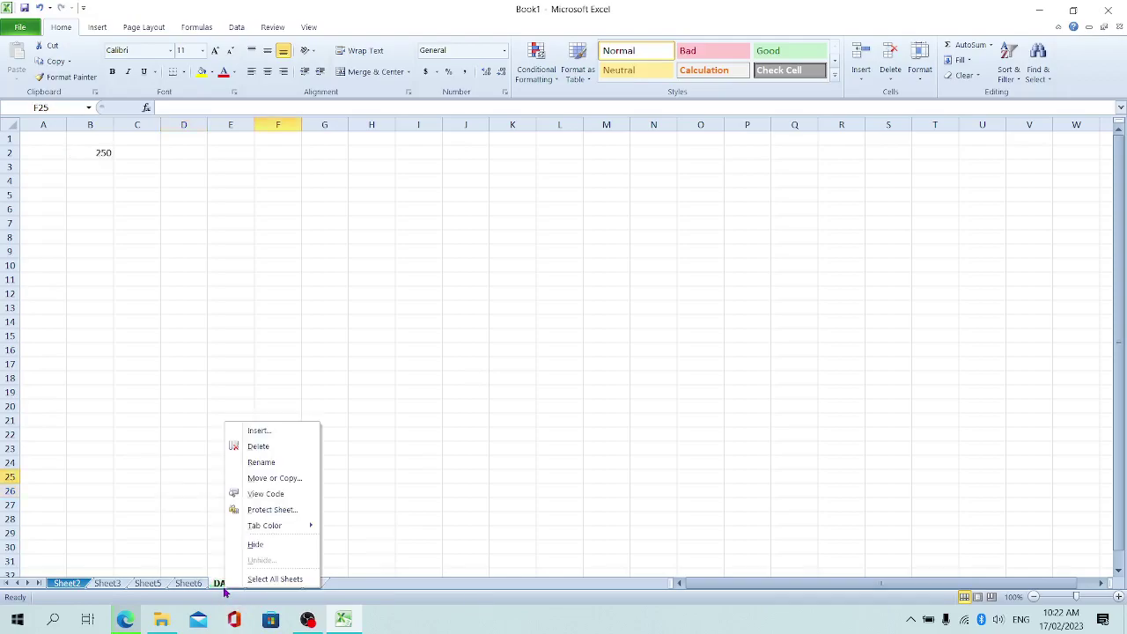
left_click(258, 447)
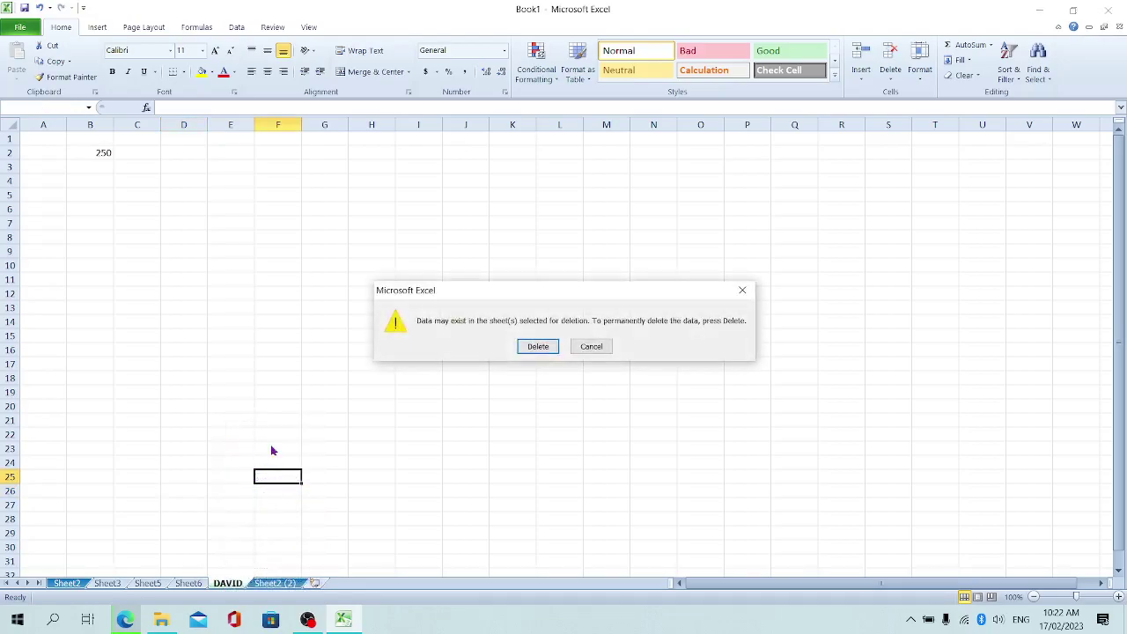
left_click(538, 347)
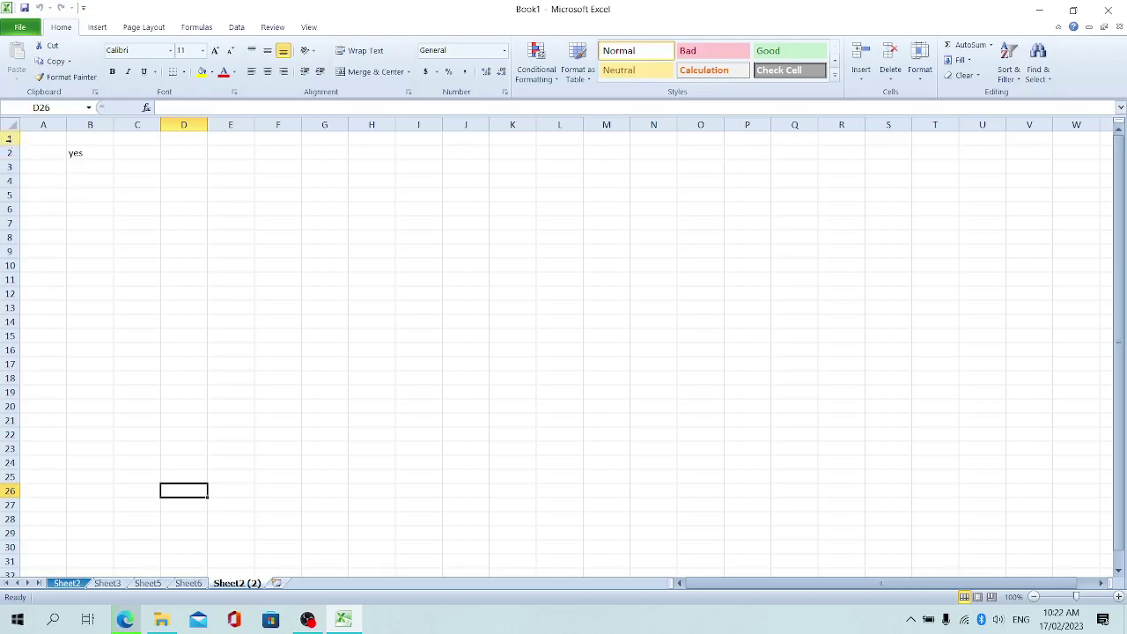
left_click(9, 138)
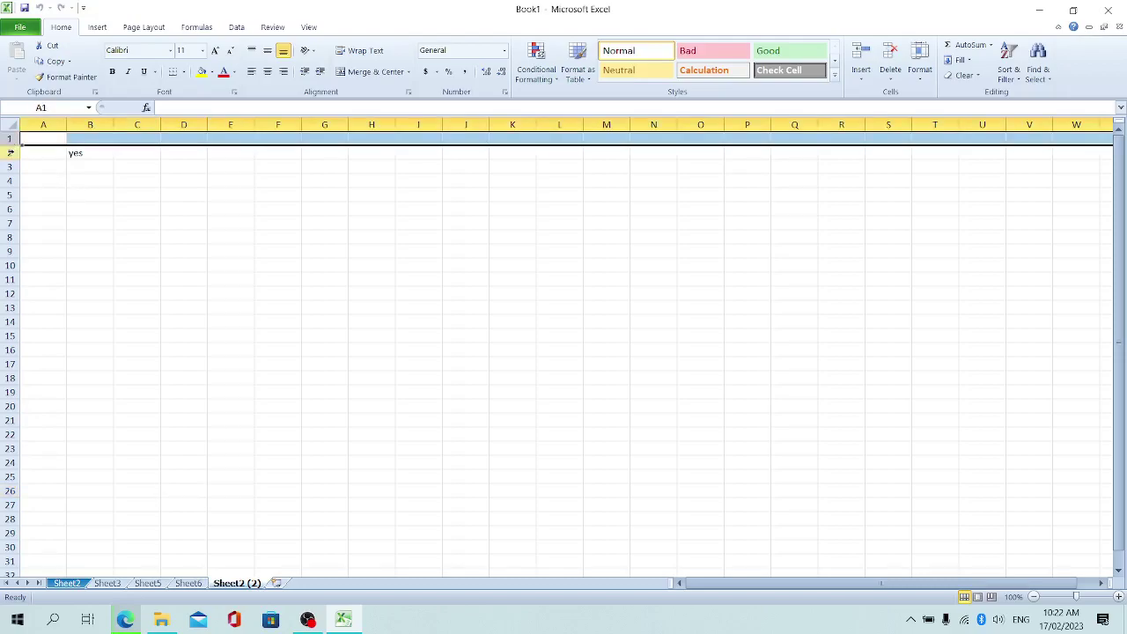
left_click(10, 153)
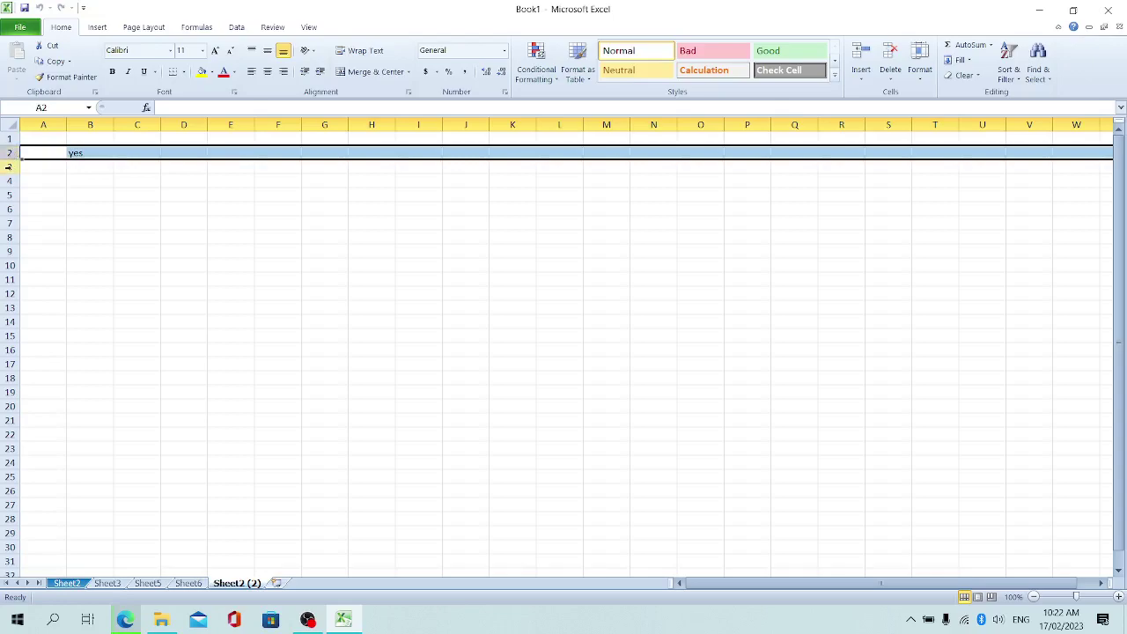
left_click(8, 166)
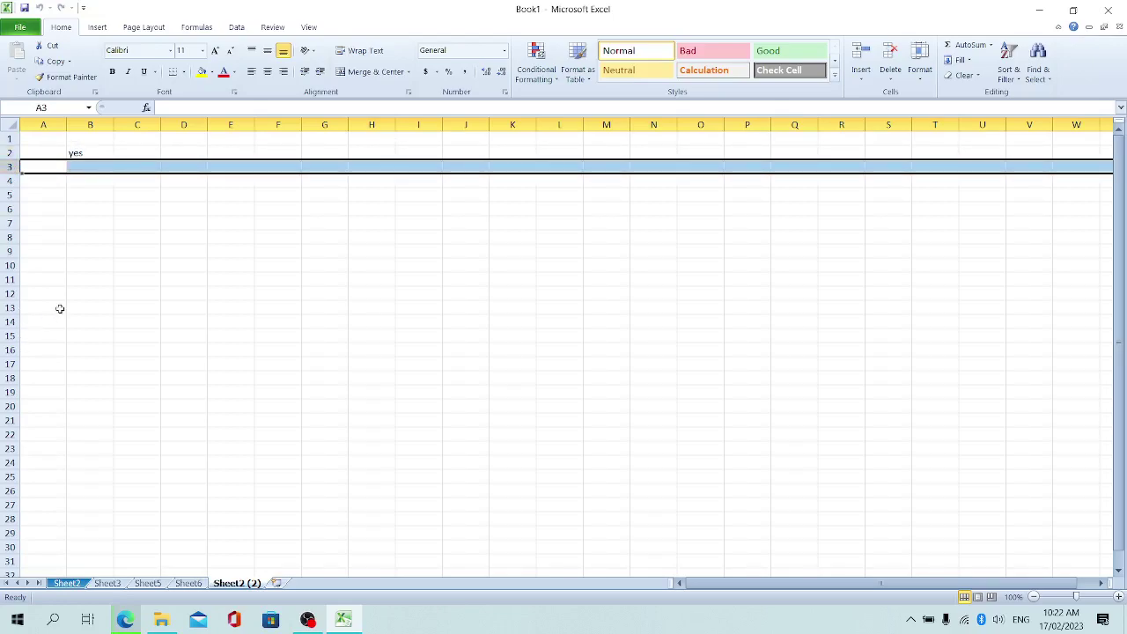
left_click(45, 124)
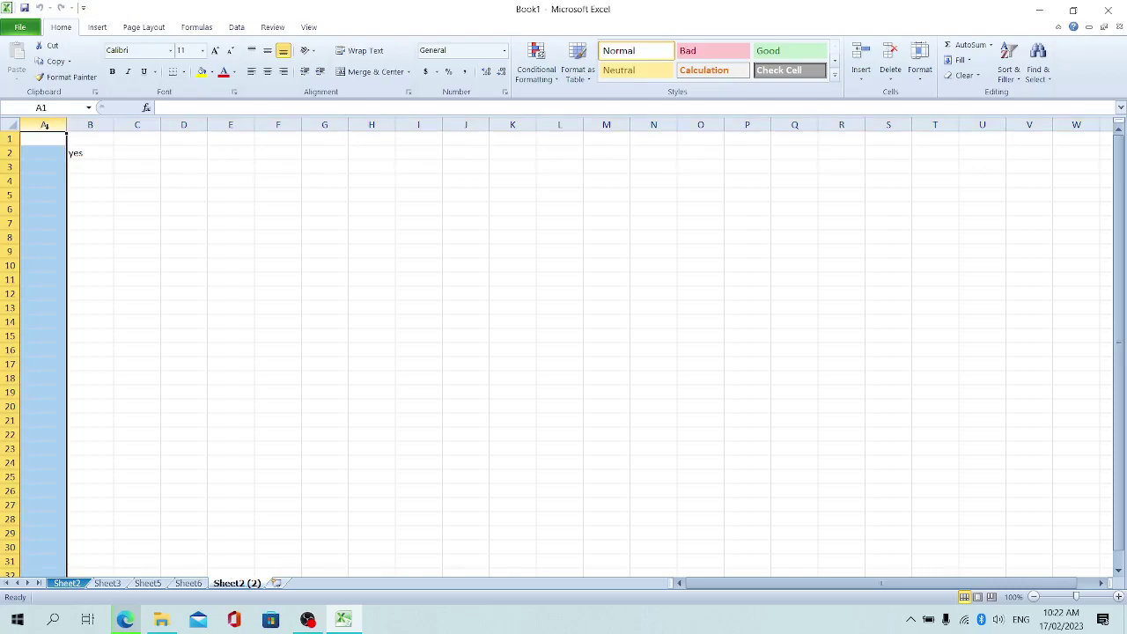
left_click(74, 125)
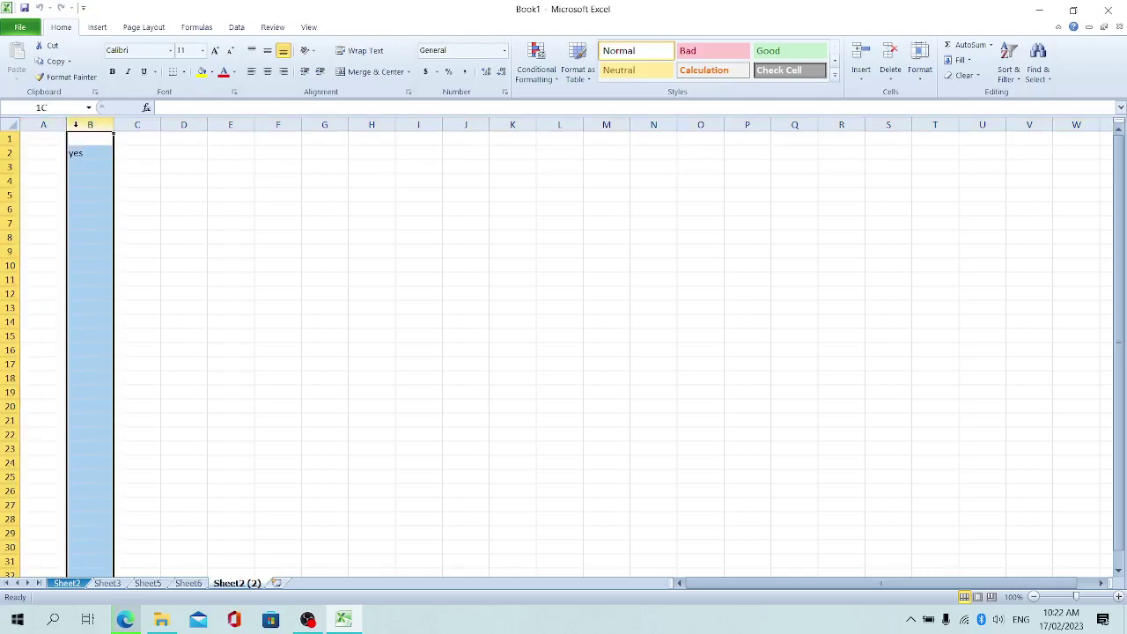
left_click(145, 124)
left_click(171, 124)
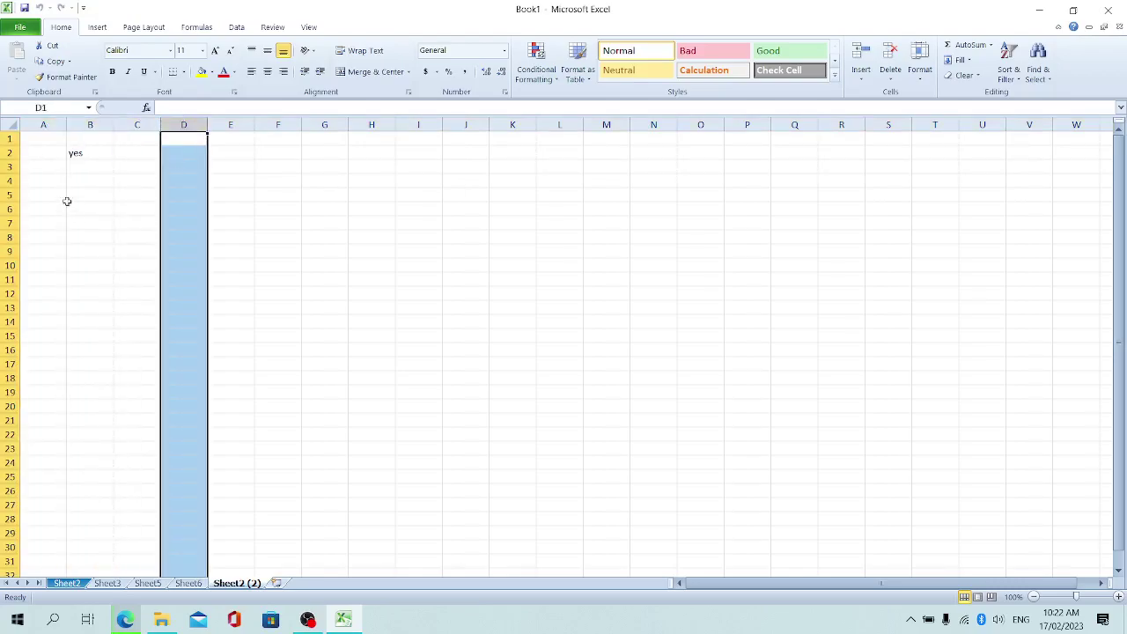
left_click(97, 220)
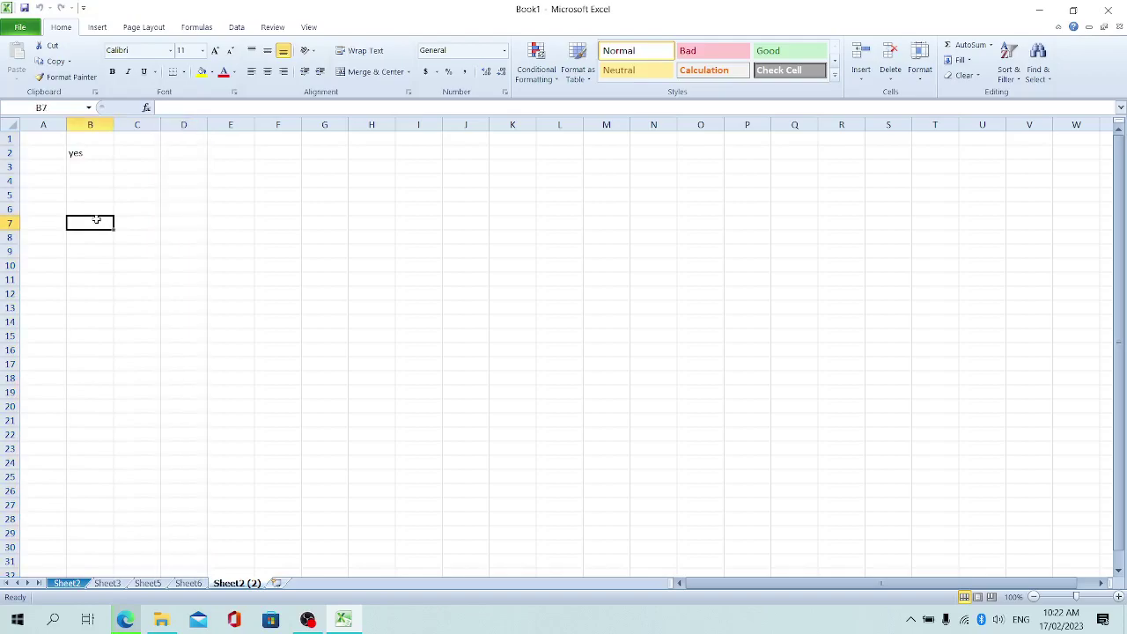
left_click(43, 139)
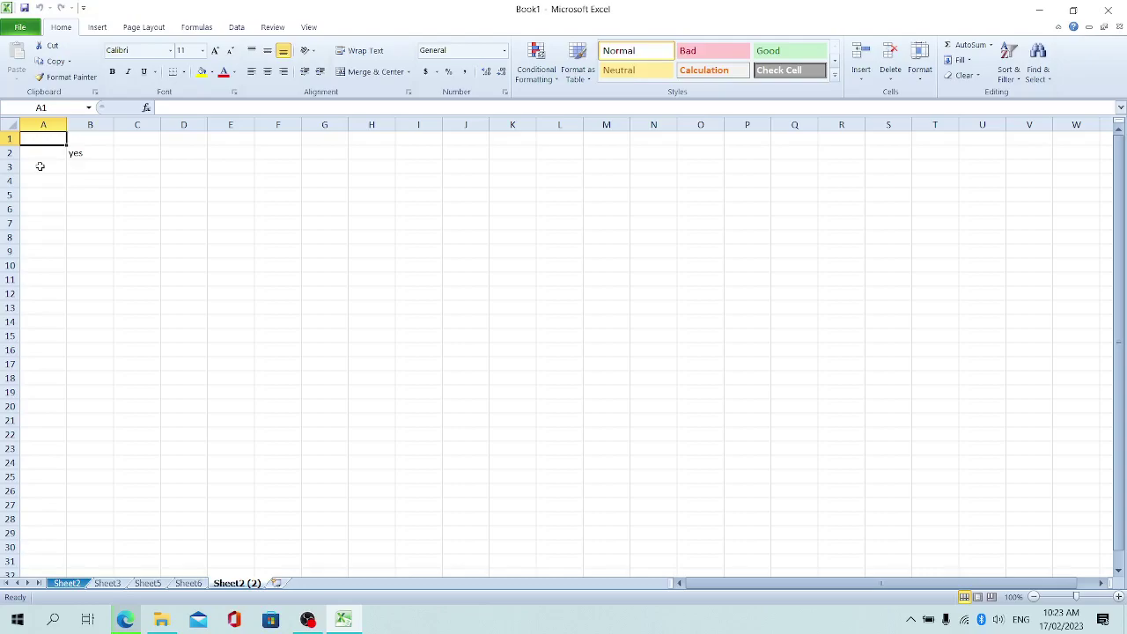
left_click(91, 153)
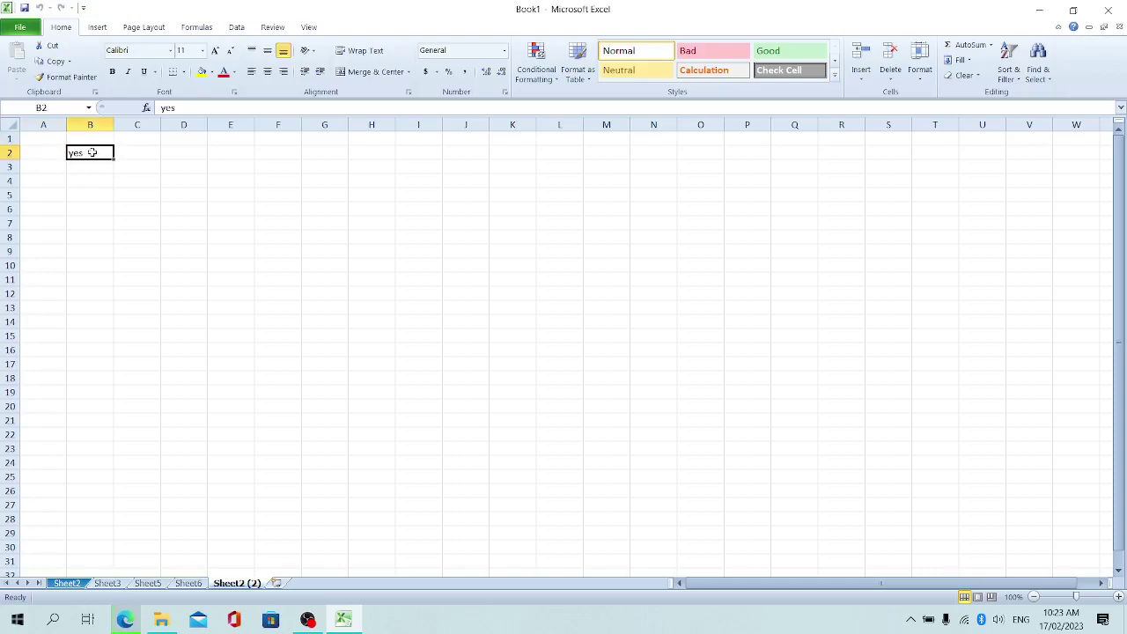
left_click(125, 200)
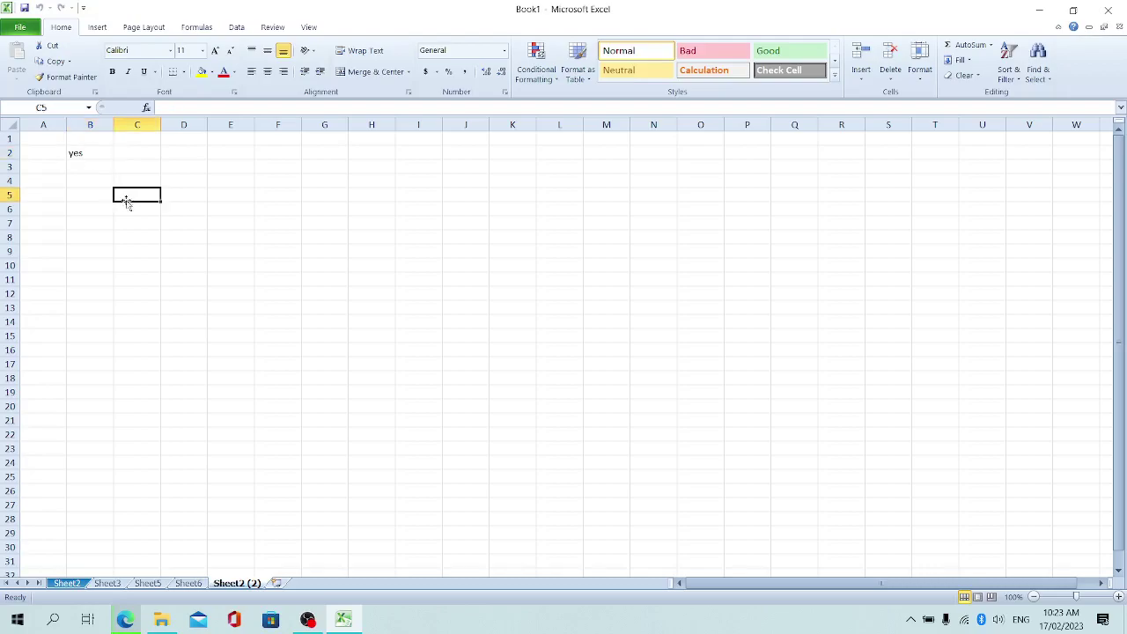